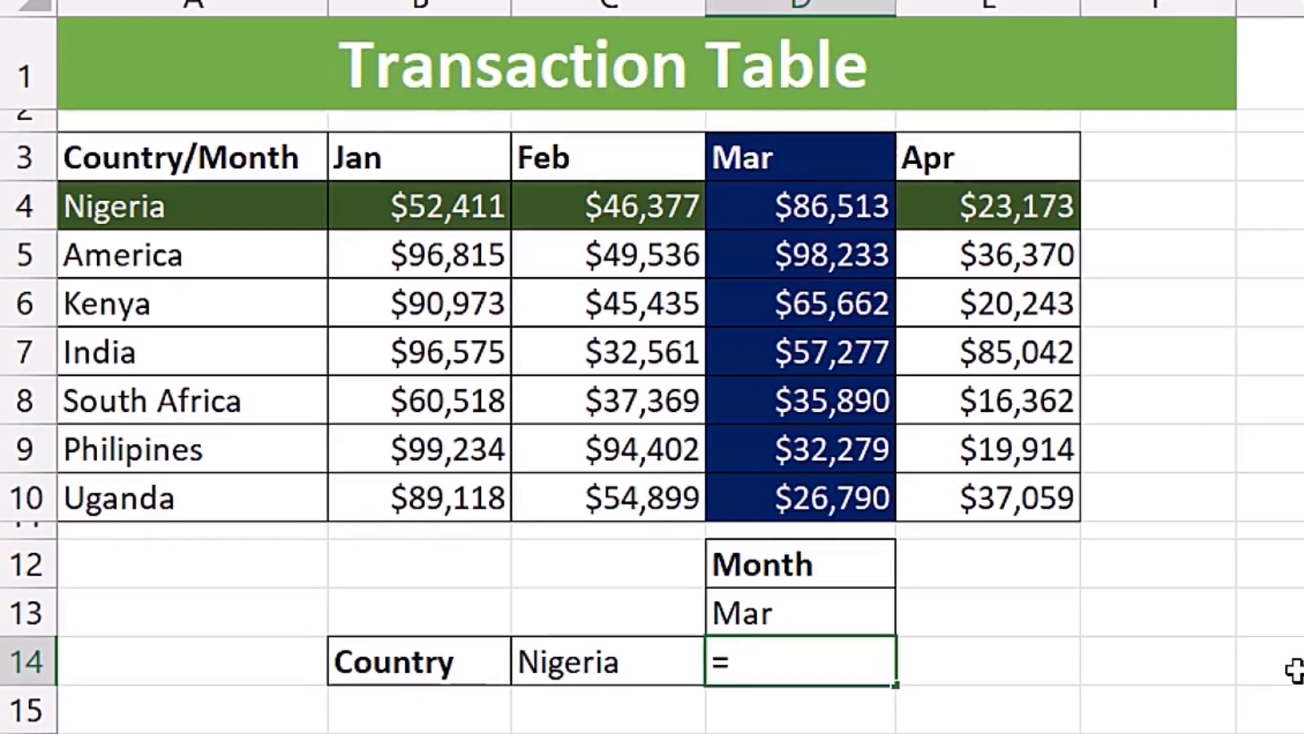
# - Start an INDEX formula in cell D14 with the transaction amounts B4:E10 as its array
pyautogui.write('ind')
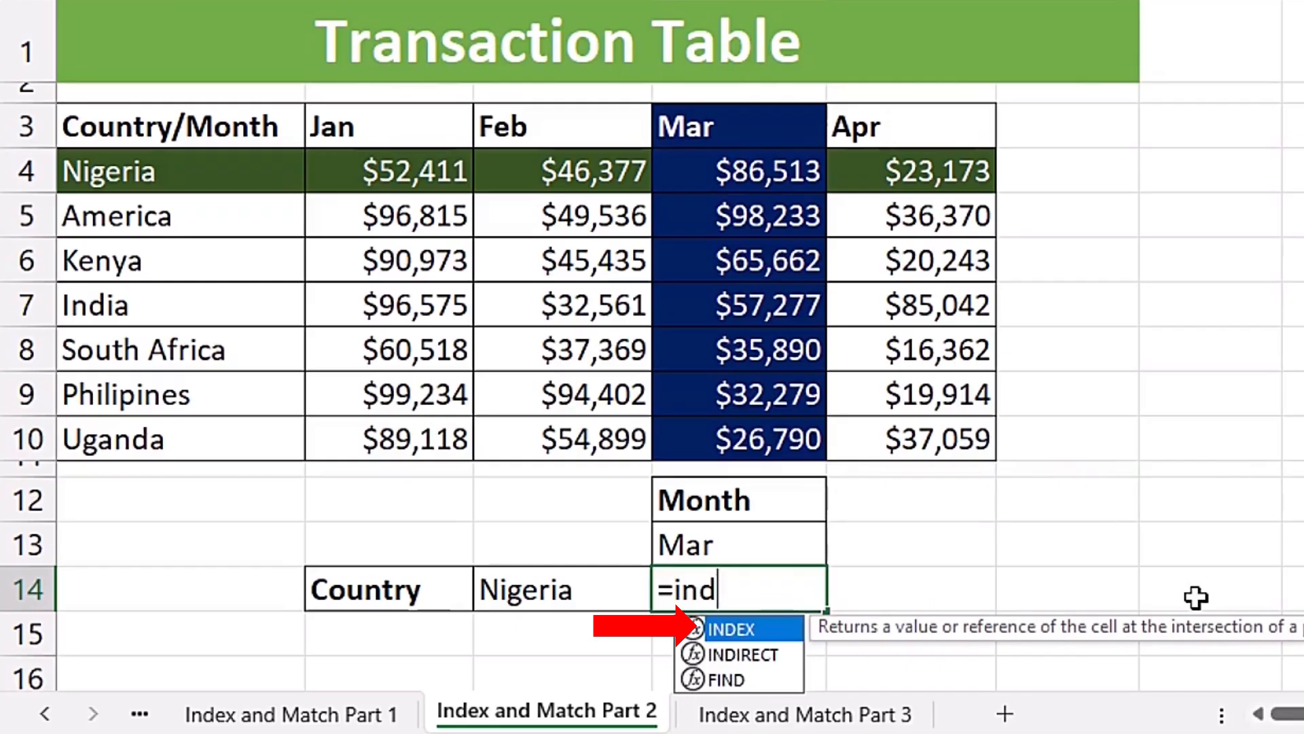
pyautogui.press('Tab')
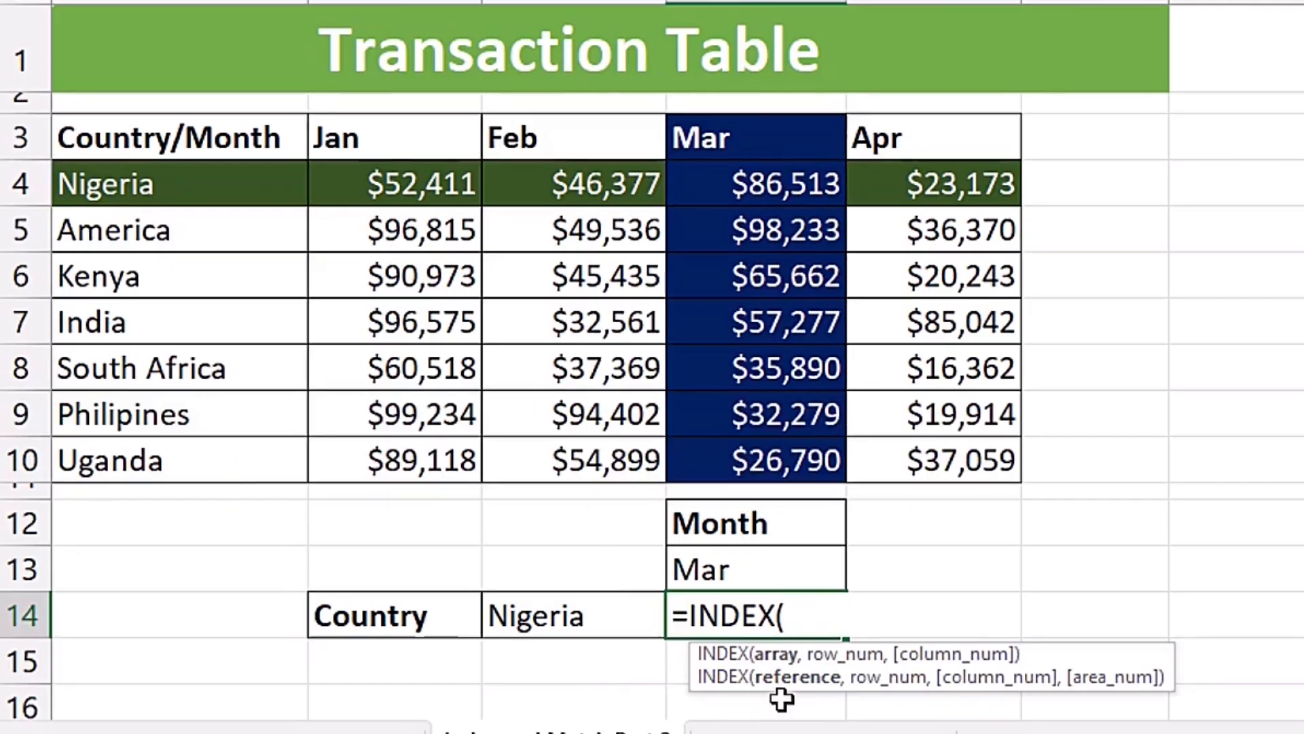
pyautogui.moveTo(399, 195)
pyautogui.mouseDown()
pyautogui.moveTo(378, 176)
pyautogui.moveTo(824, 178)
pyautogui.moveTo(1005, 326)
pyautogui.moveTo(914, 438)
pyautogui.moveTo(917, 458)
pyautogui.mouseUp()
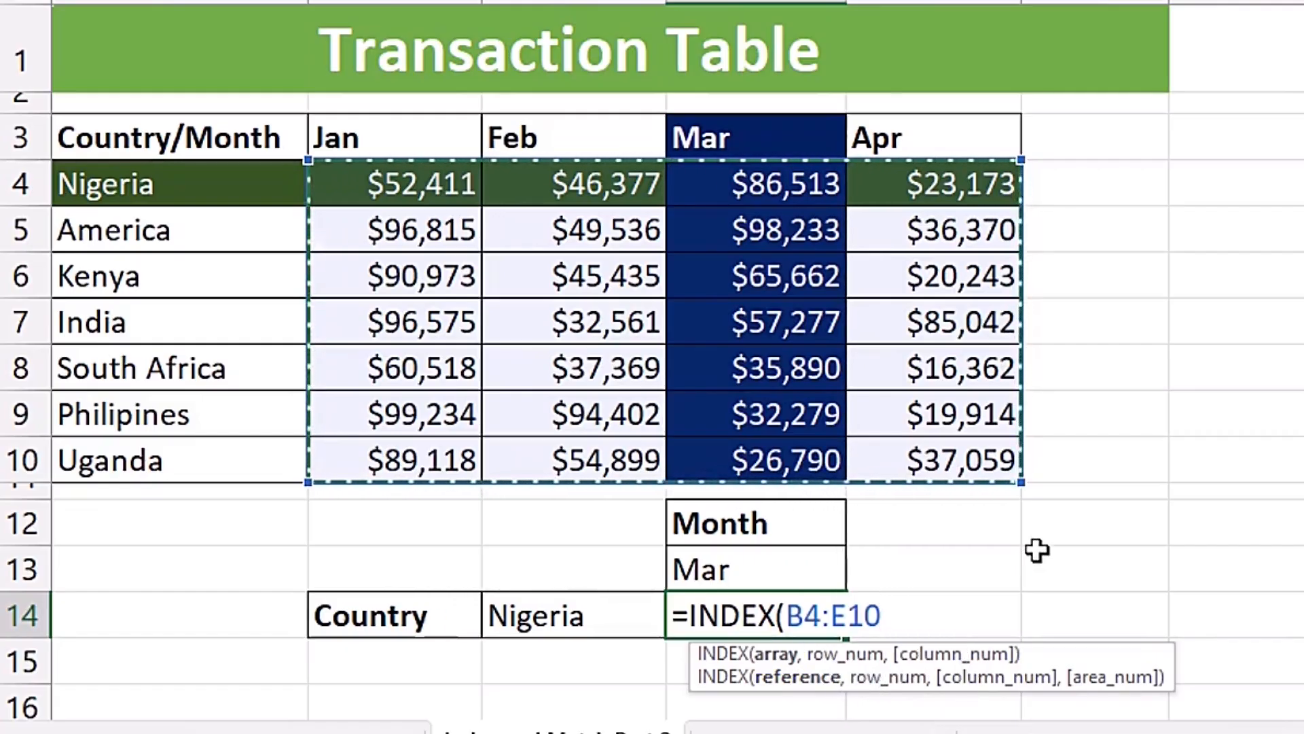
pyautogui.write(',')
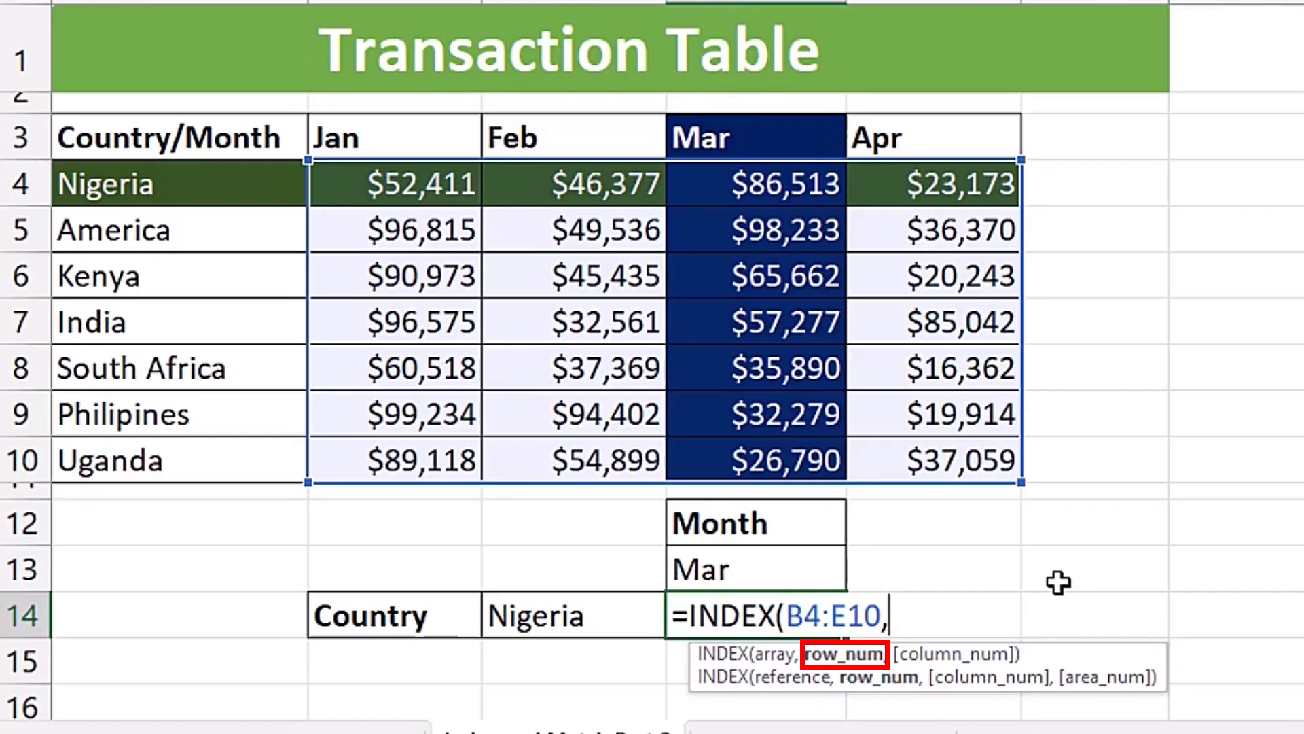
# - Supply the INDEX row number with a nested MATCH that looks up C14 in A4:A10 using exact match (0)
pyautogui.write('matc')
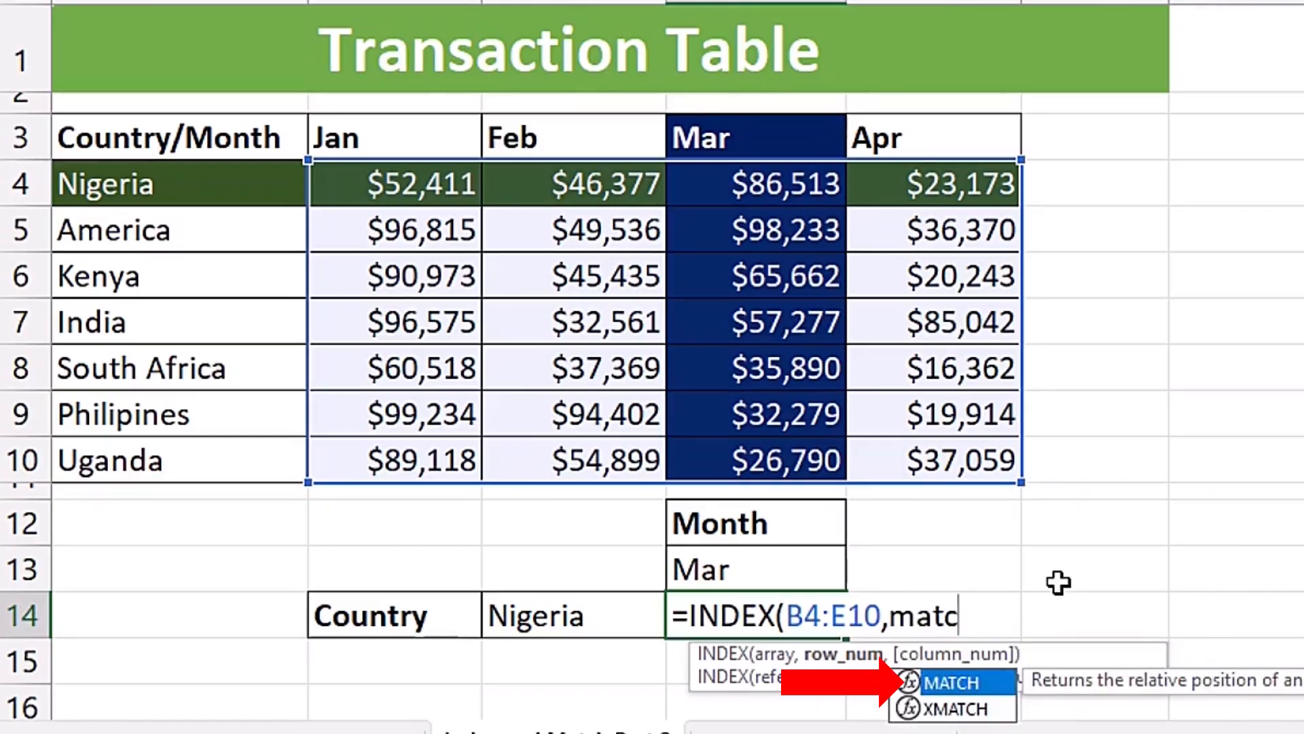
pyautogui.press('Tab')
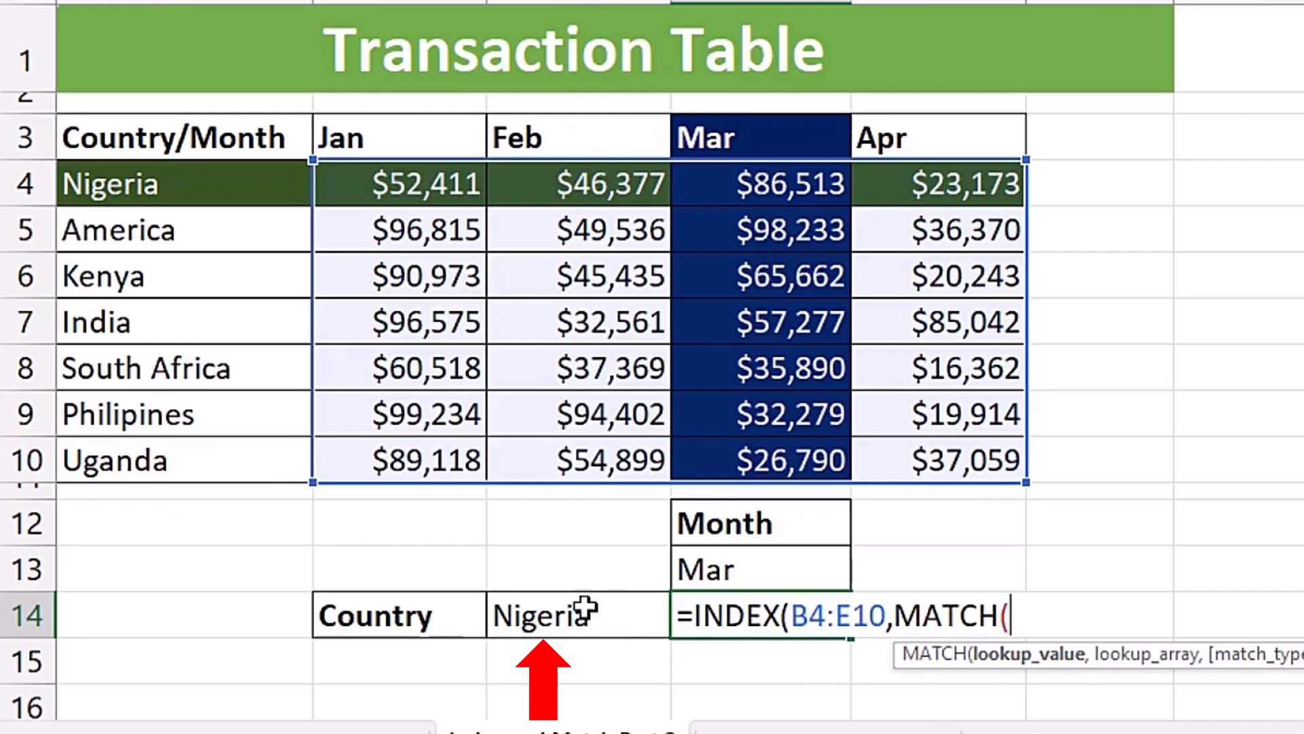
pyautogui.click(611, 615)
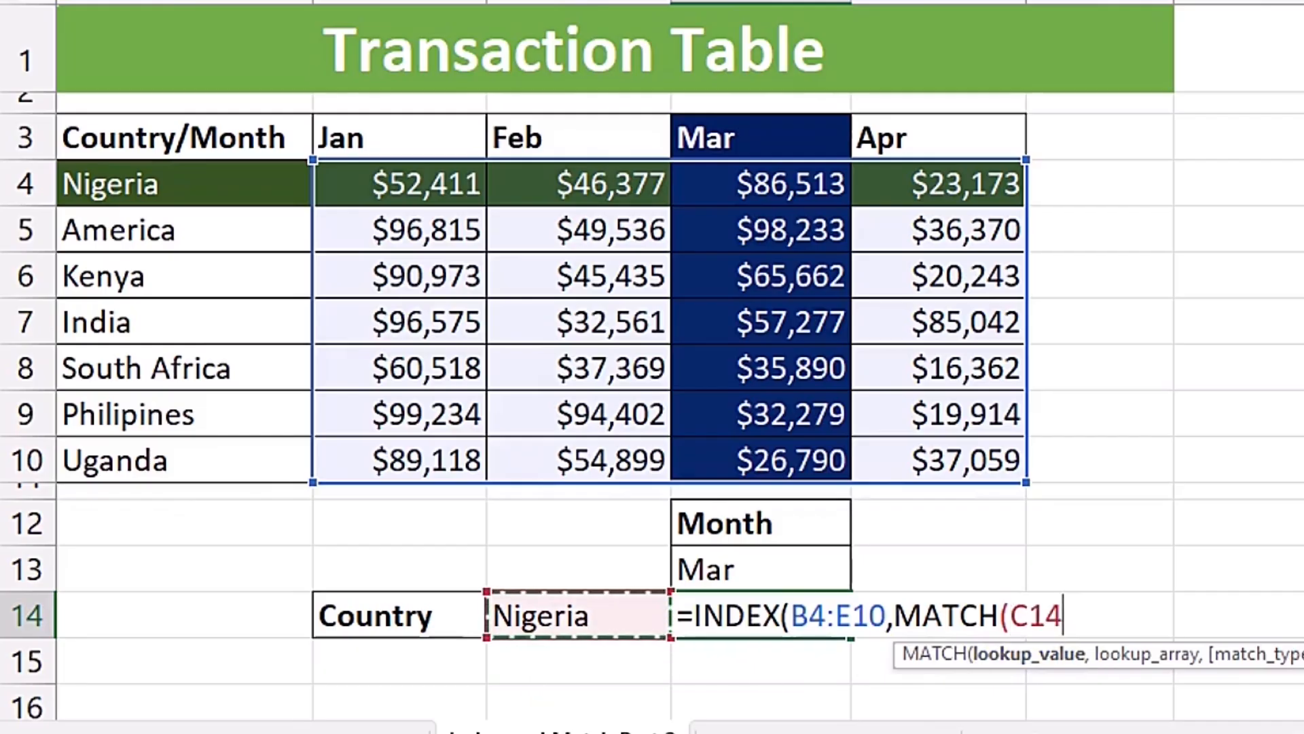
pyautogui.write(',')
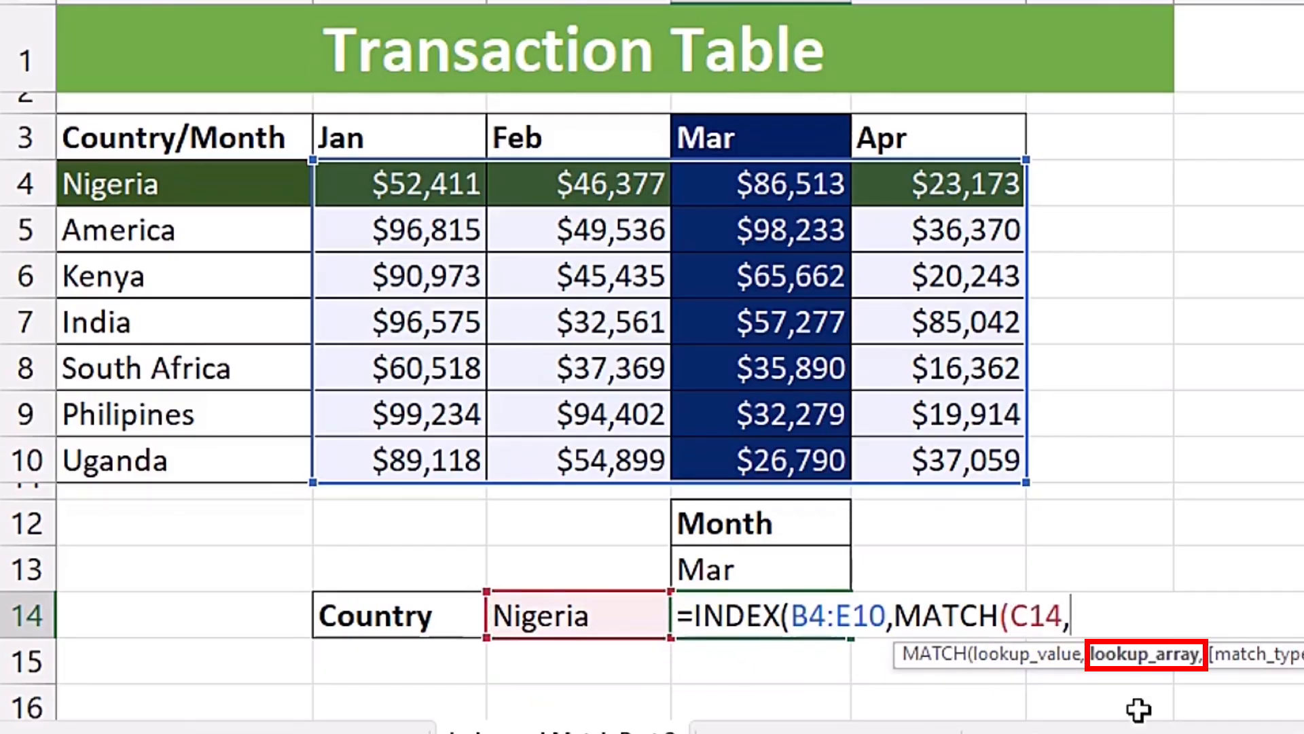
pyautogui.moveTo(221, 181); pyautogui.dragTo(218, 469)
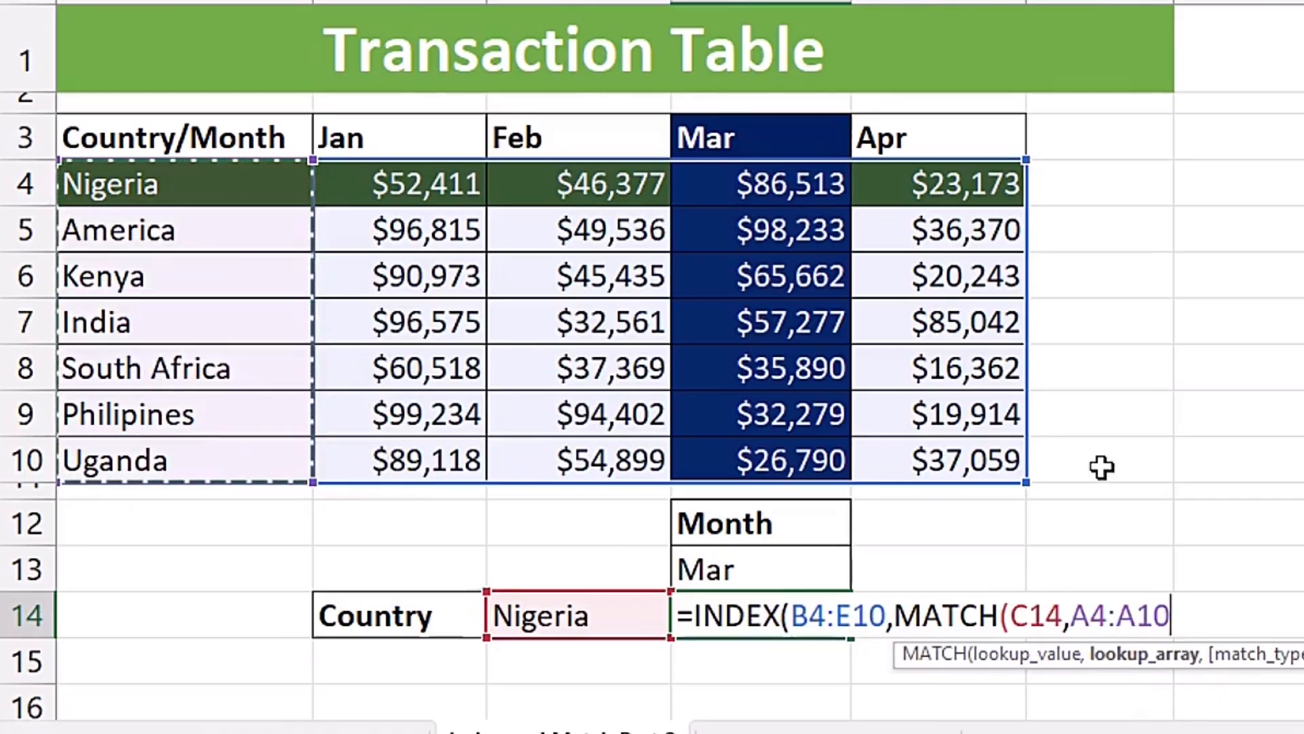
pyautogui.write(',')
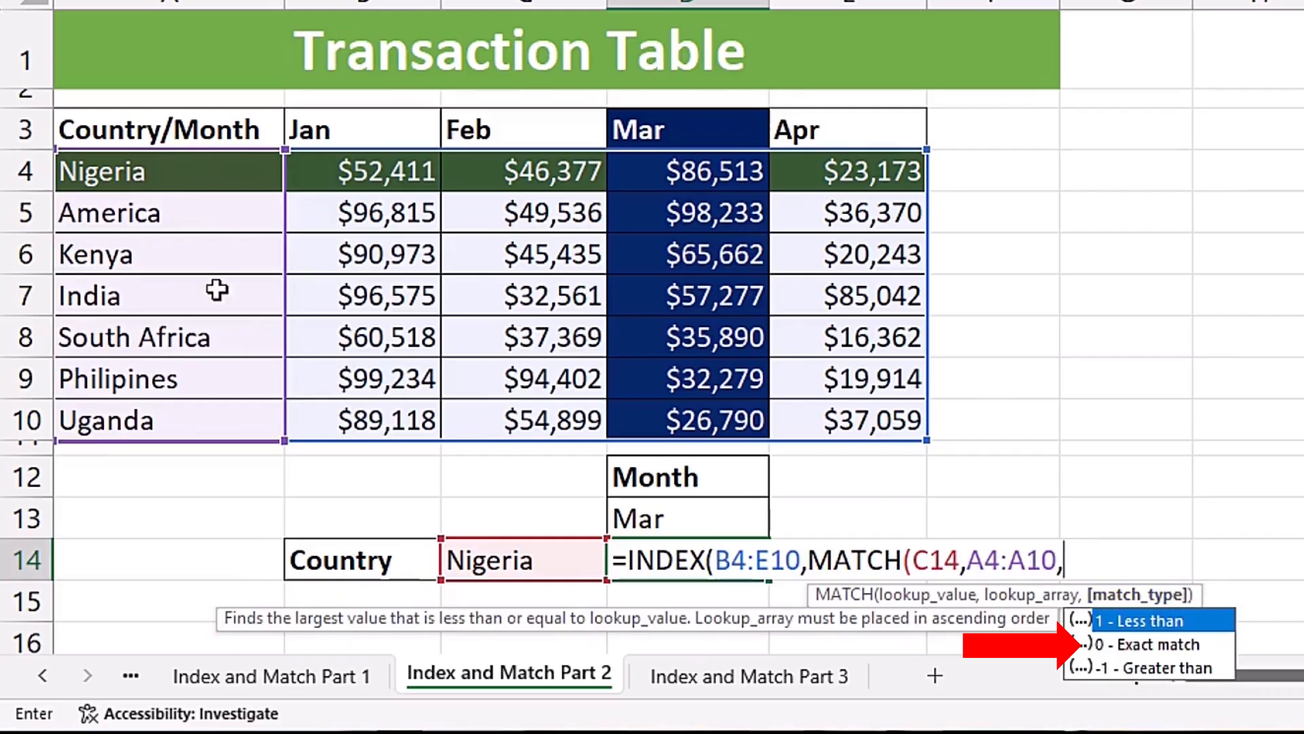
pyautogui.press('Down')
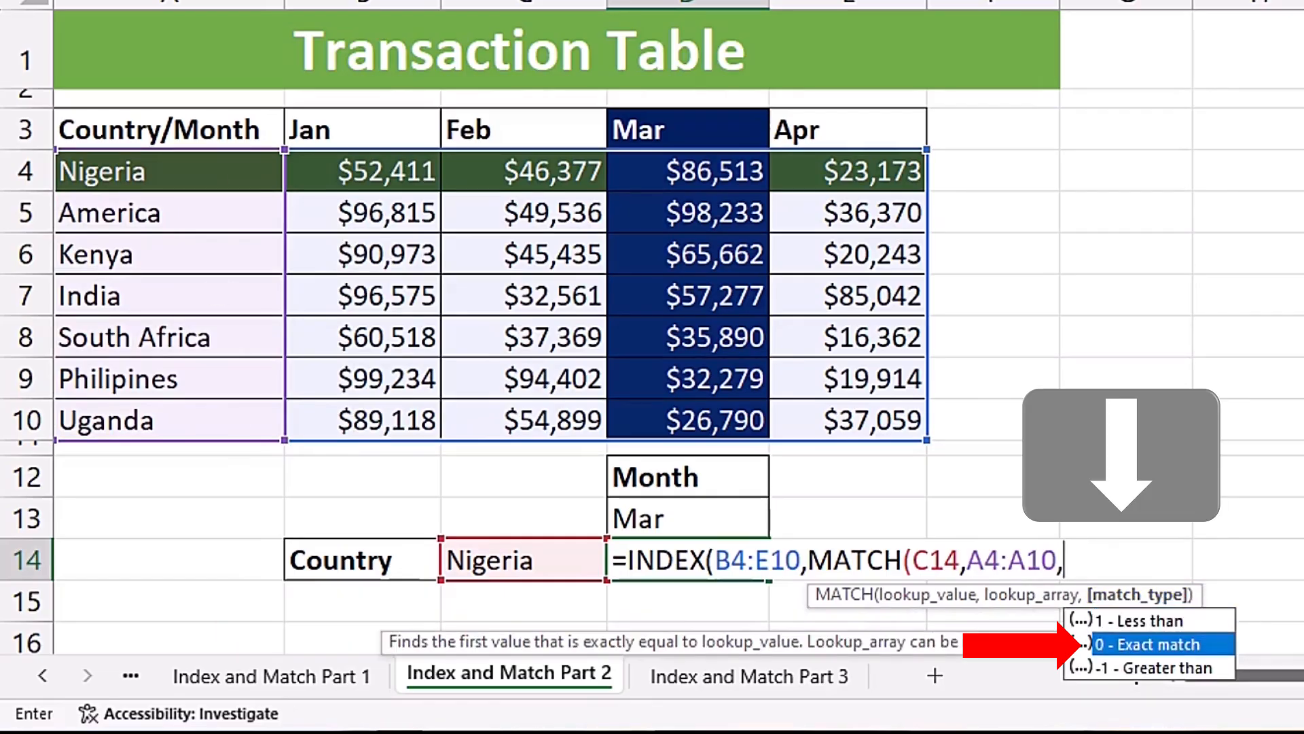
pyautogui.press('Tab')
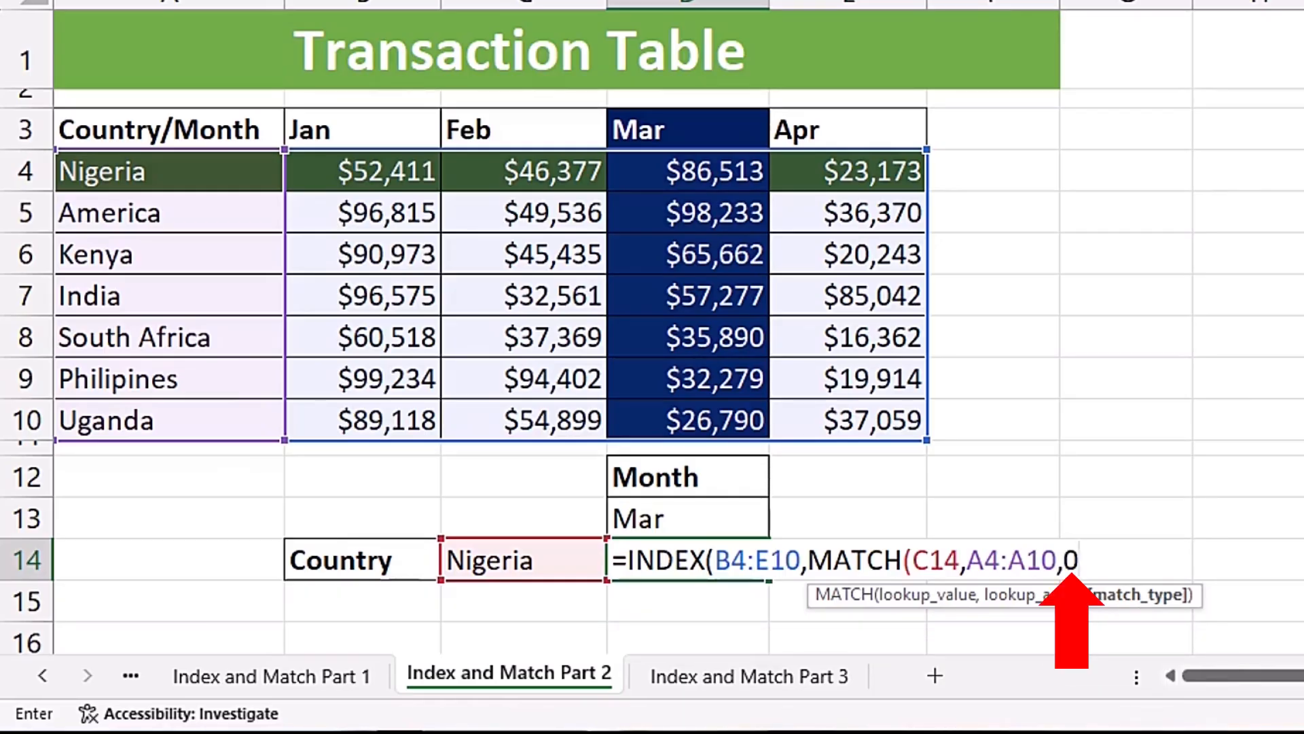
pyautogui.write(')')
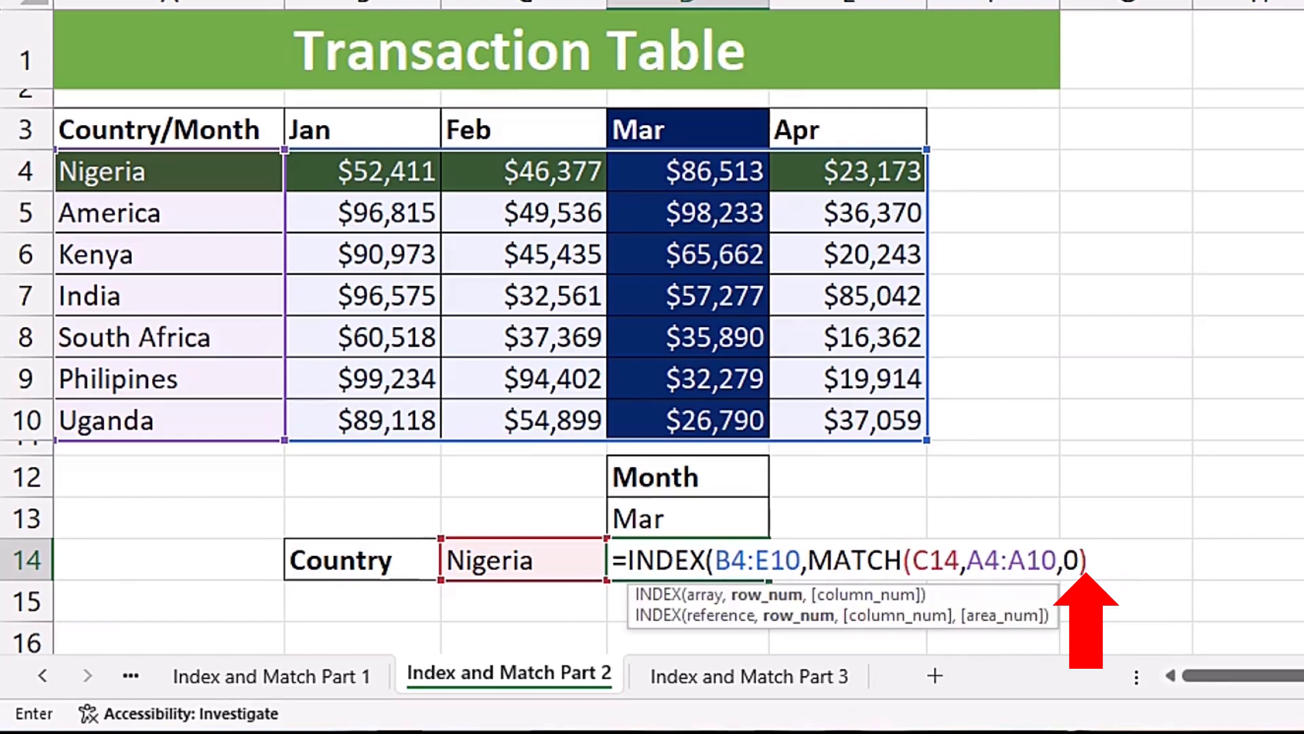
pyautogui.moveTo(809, 560); pyautogui.dragTo(1117, 565)
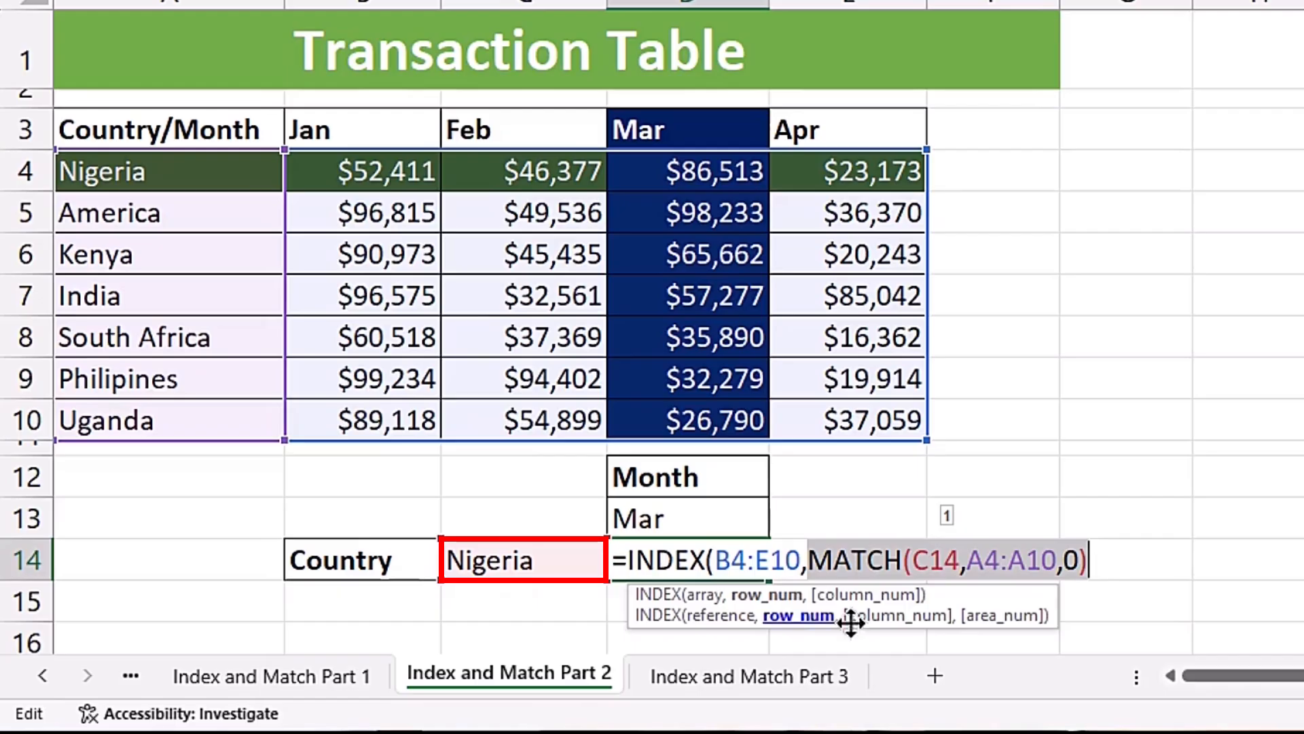
pyautogui.click(1116, 552)
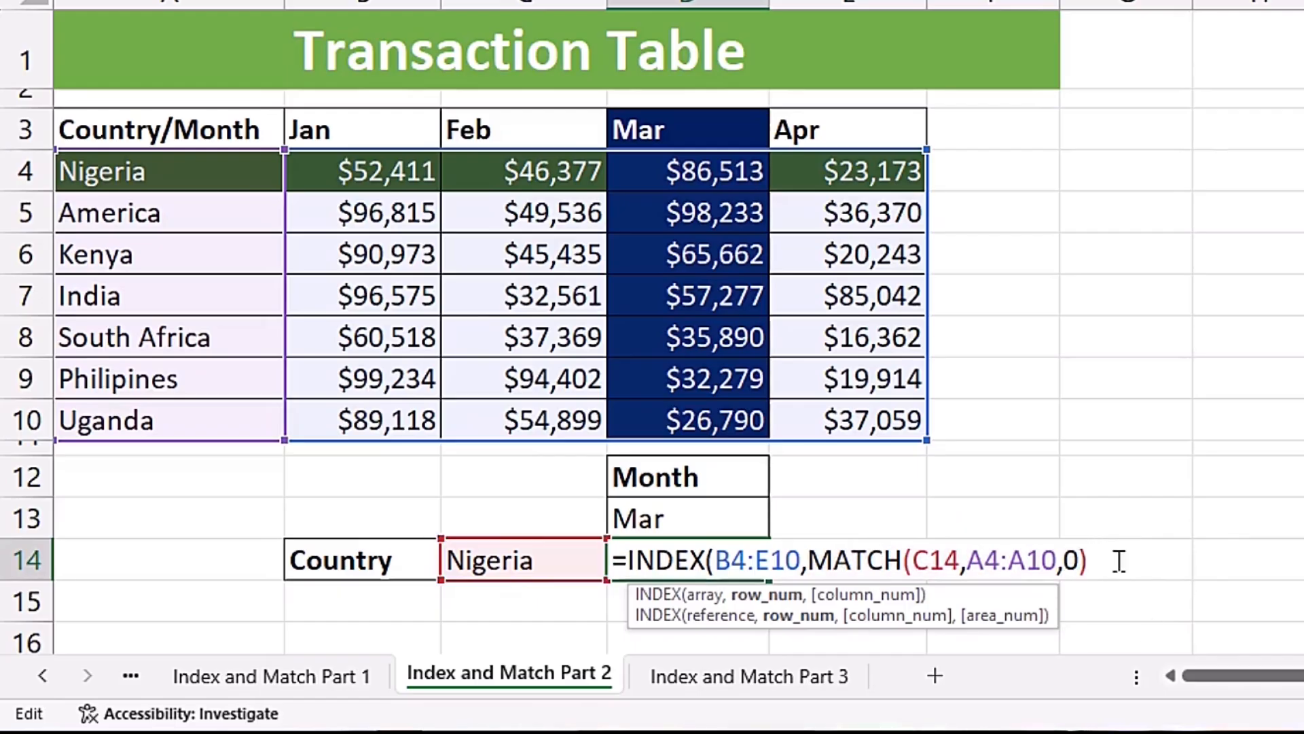
# - Supply the INDEX column number with a second MATCH that looks up D13 in B3:E3 using exact match (0)
pyautogui.write(',')
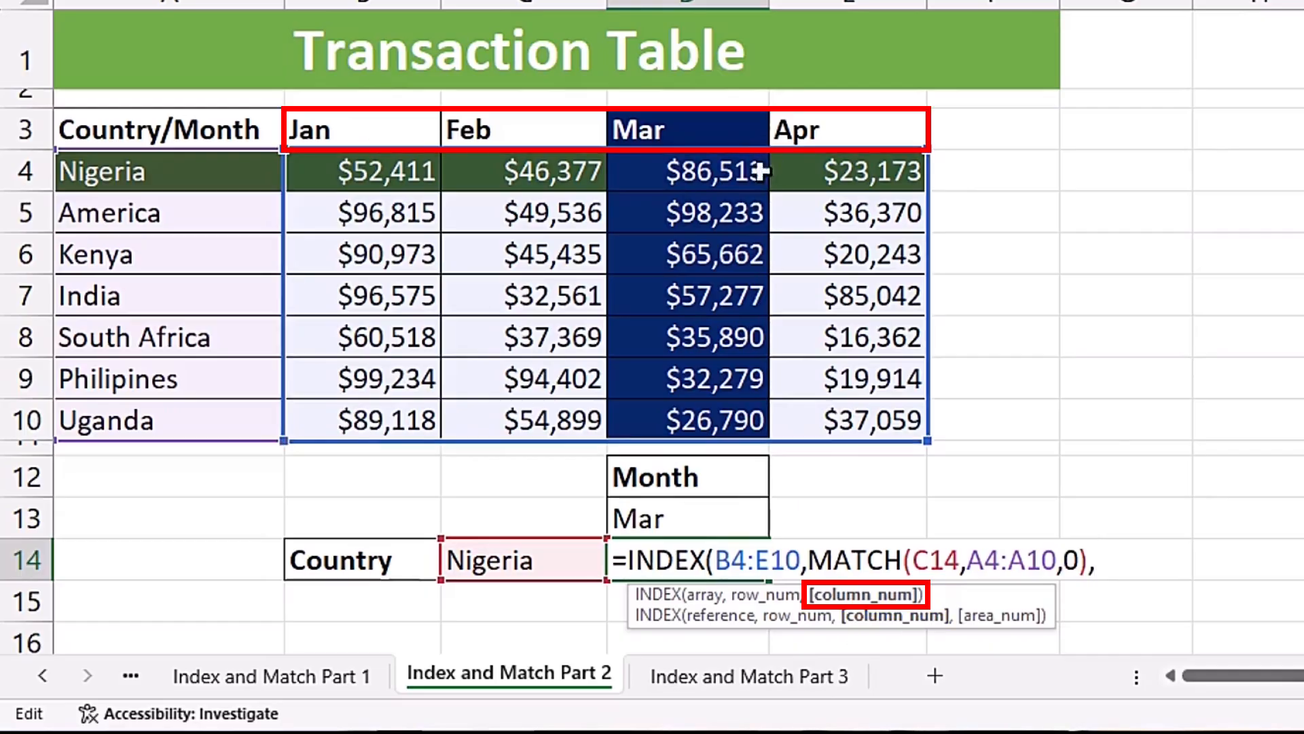
pyautogui.write('mat')
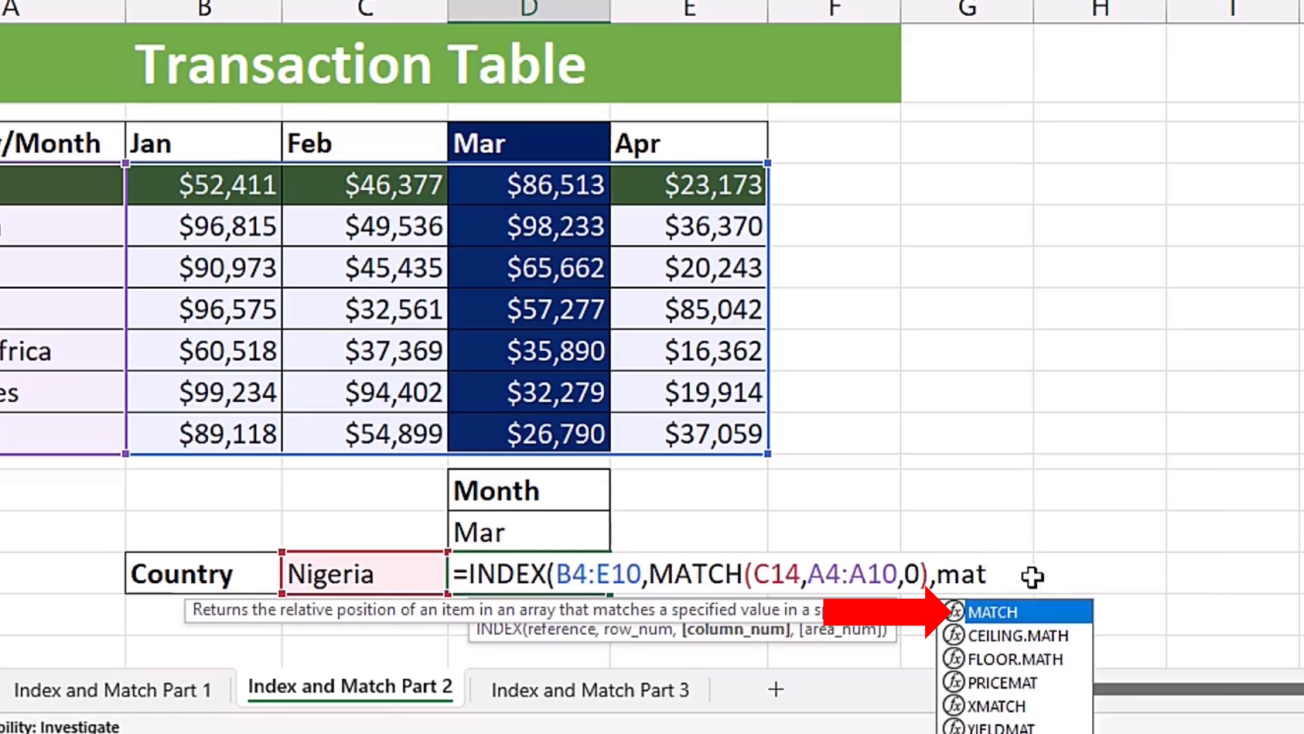
pyautogui.press('Tab')
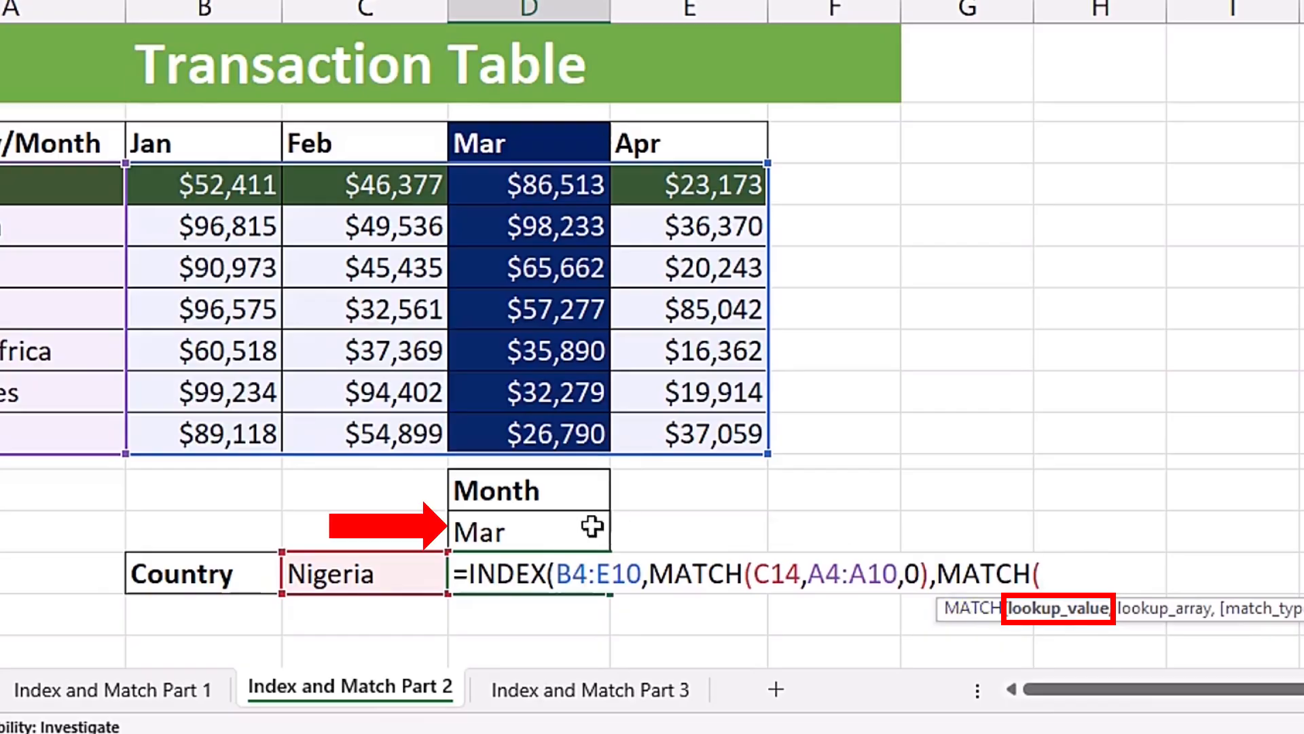
pyautogui.click(528, 533)
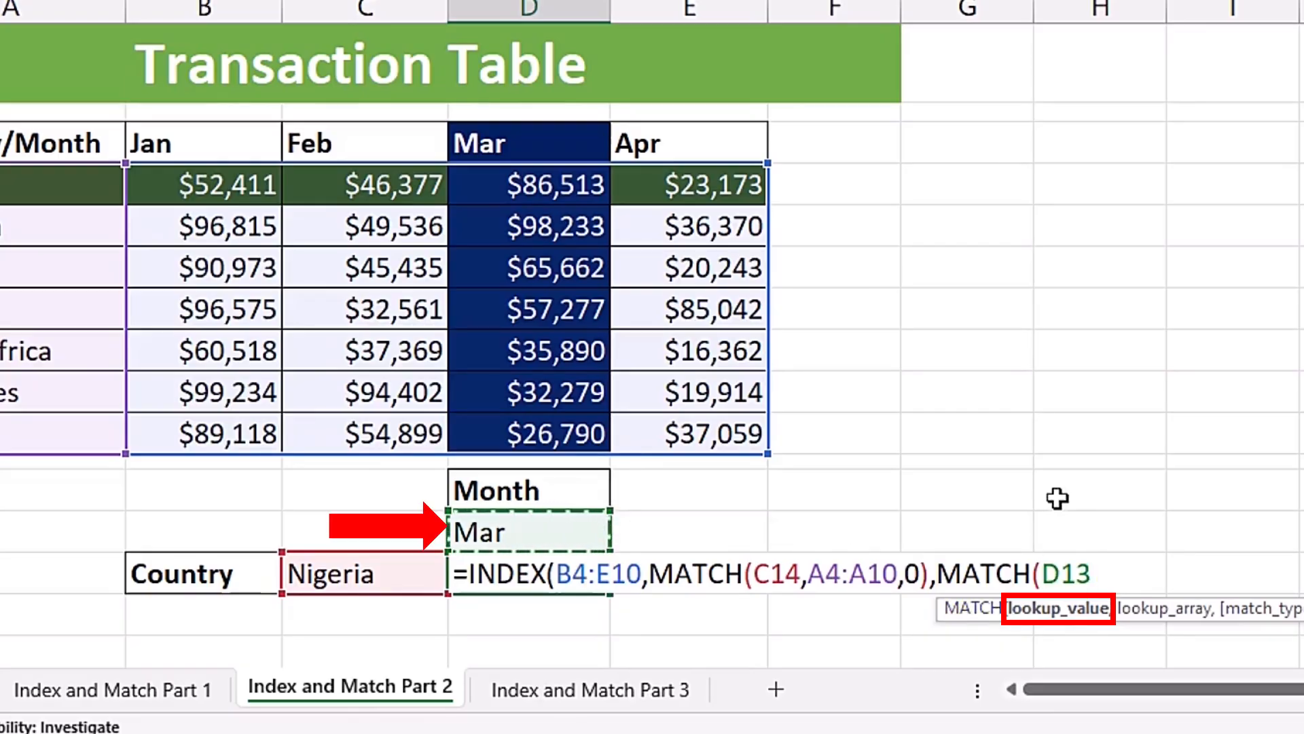
pyautogui.write(',')
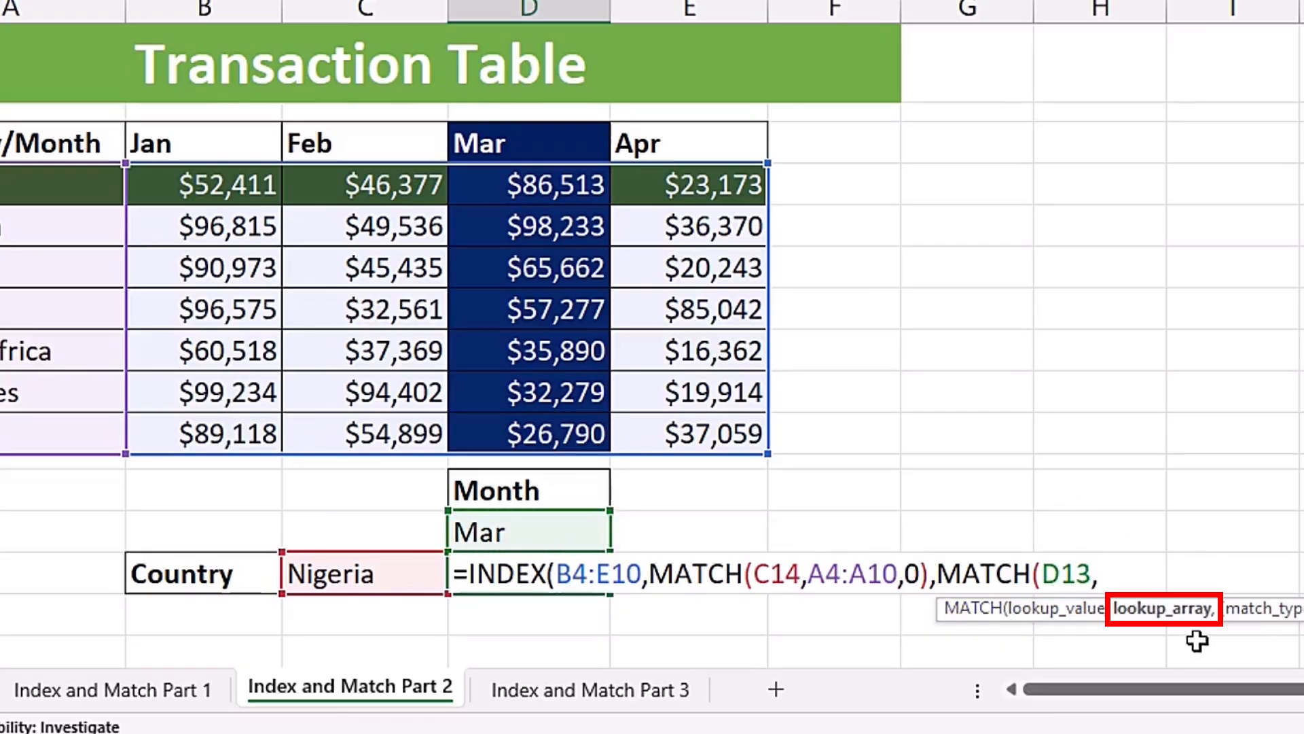
pyautogui.moveTo(203, 138); pyautogui.dragTo(674, 151)
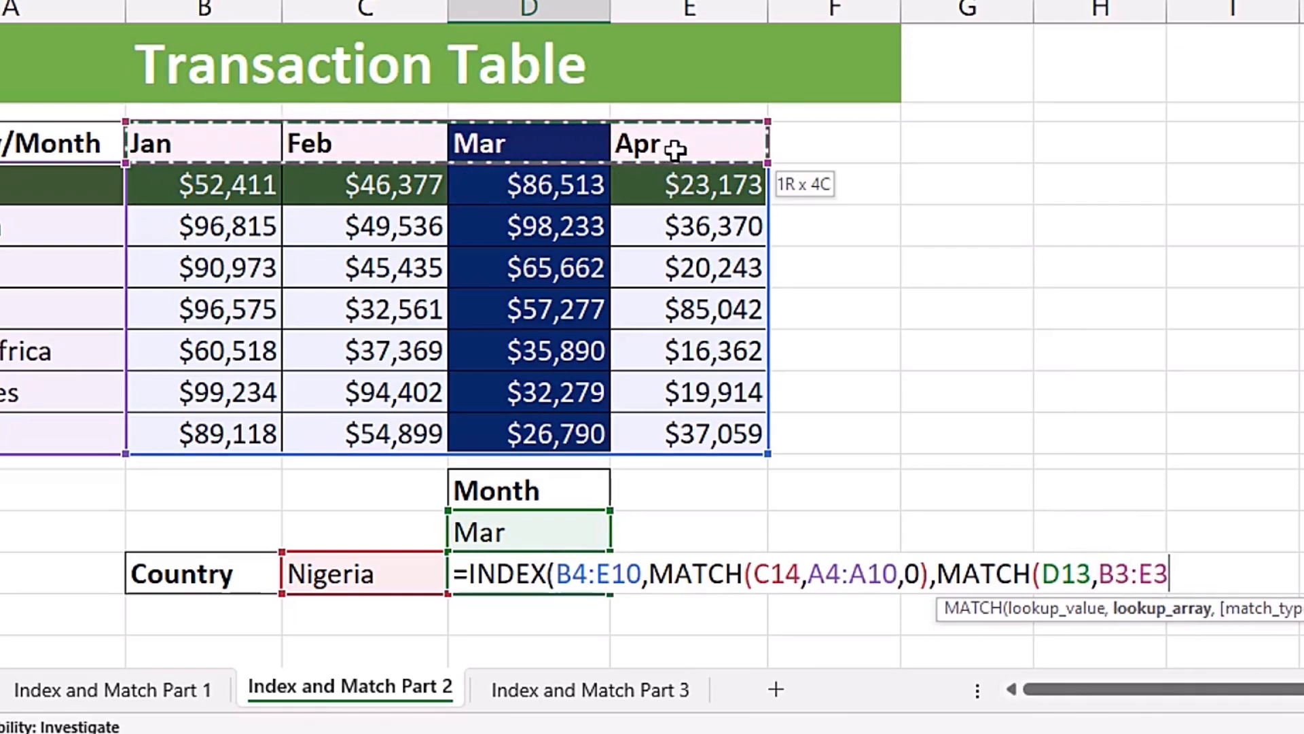
pyautogui.write(',')
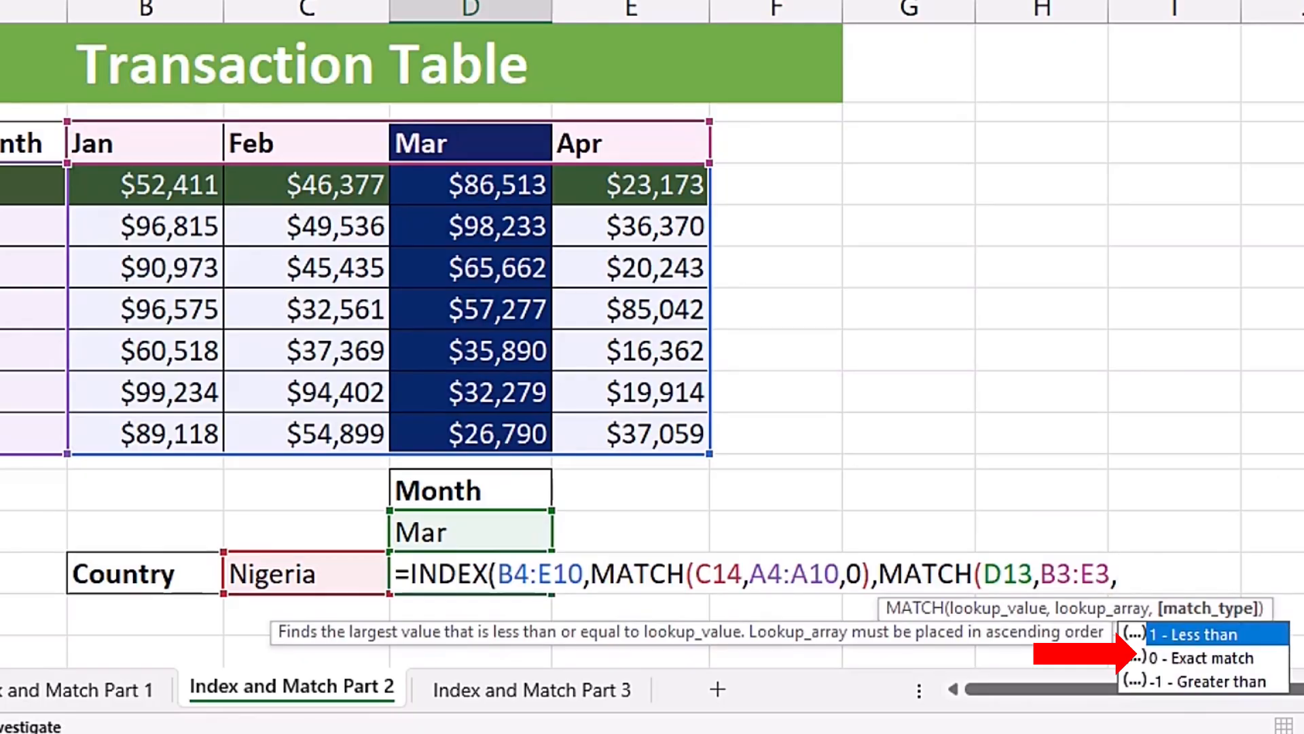
pyautogui.press('Down')
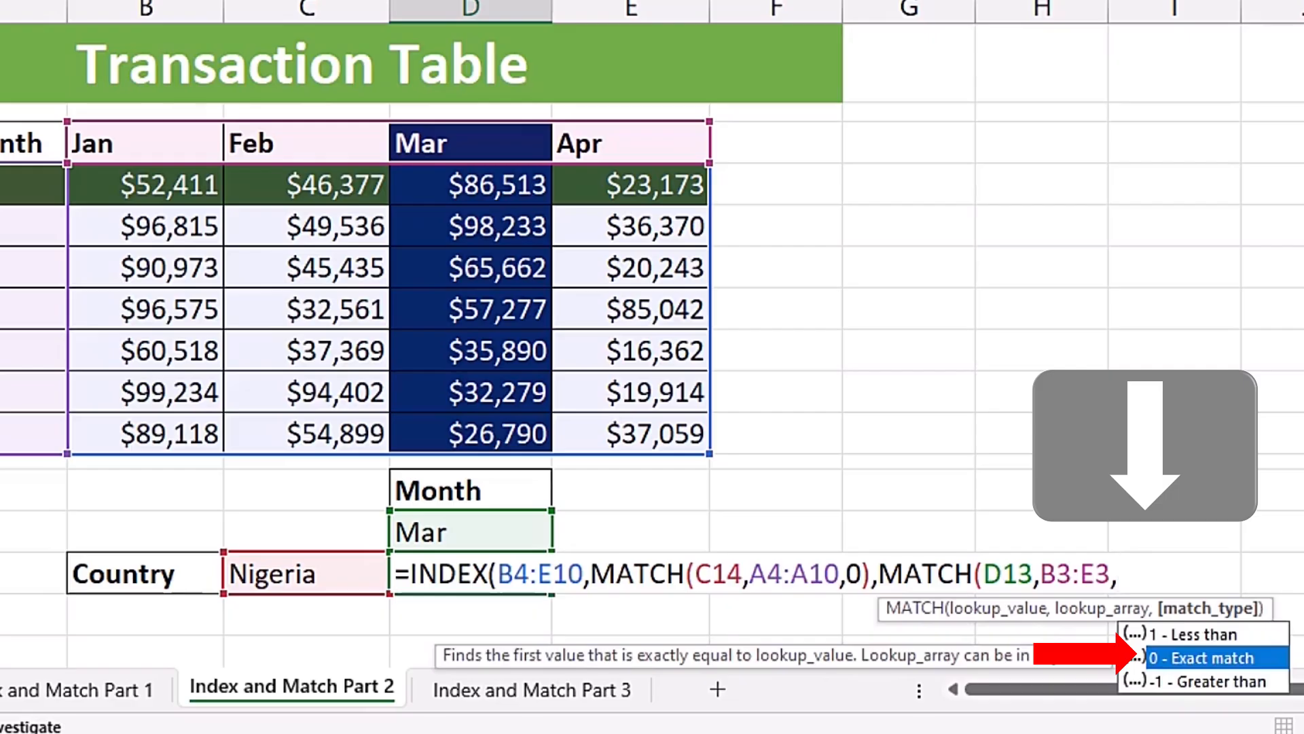
pyautogui.press('Tab')
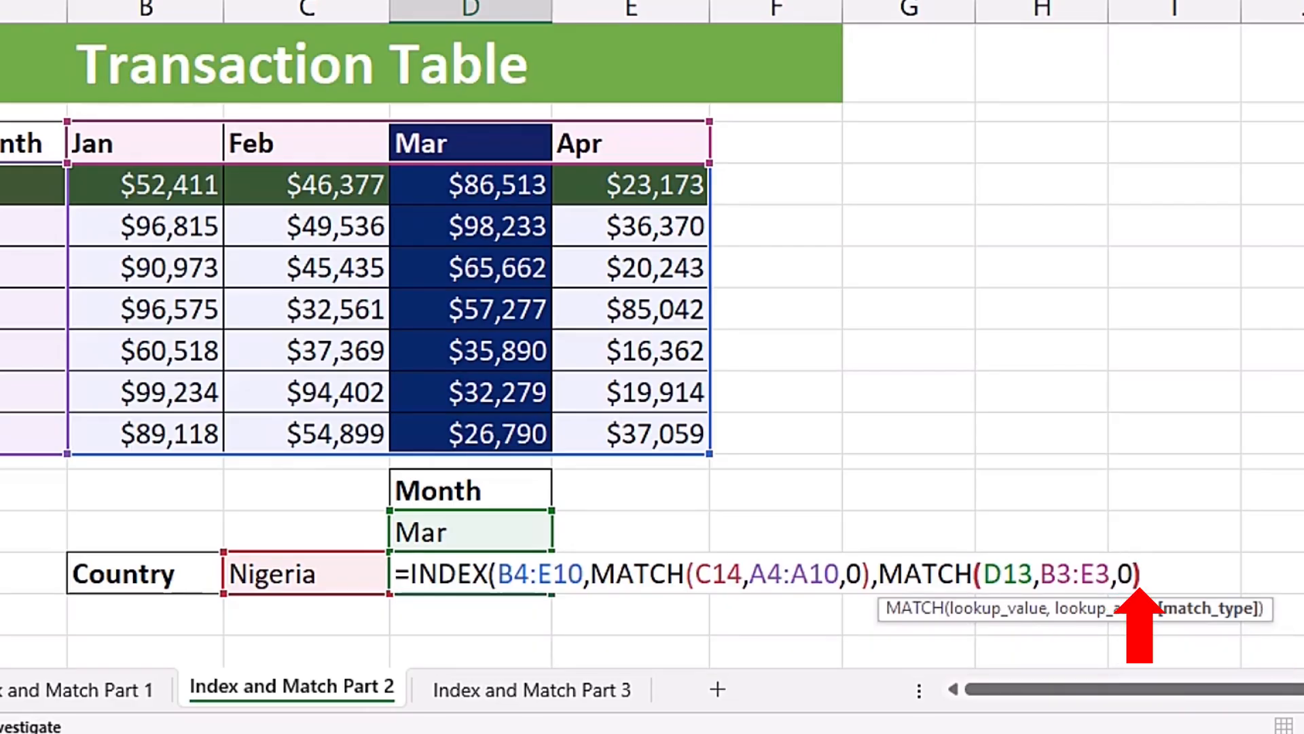
pyautogui.write(')')
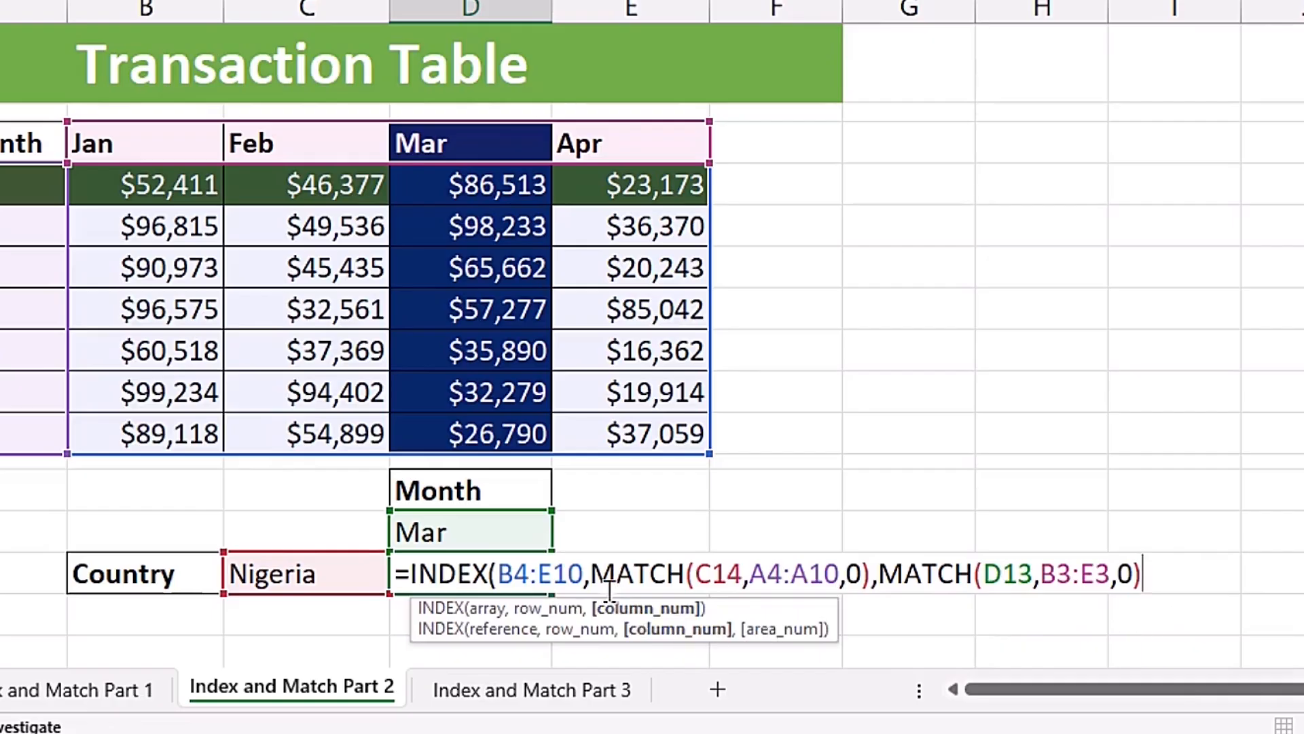
# - Preview the second MATCH's result, close the INDEX formula's parenthesis and enter the formula in D14
pyautogui.moveTo(589, 574); pyautogui.dragTo(1147, 574)
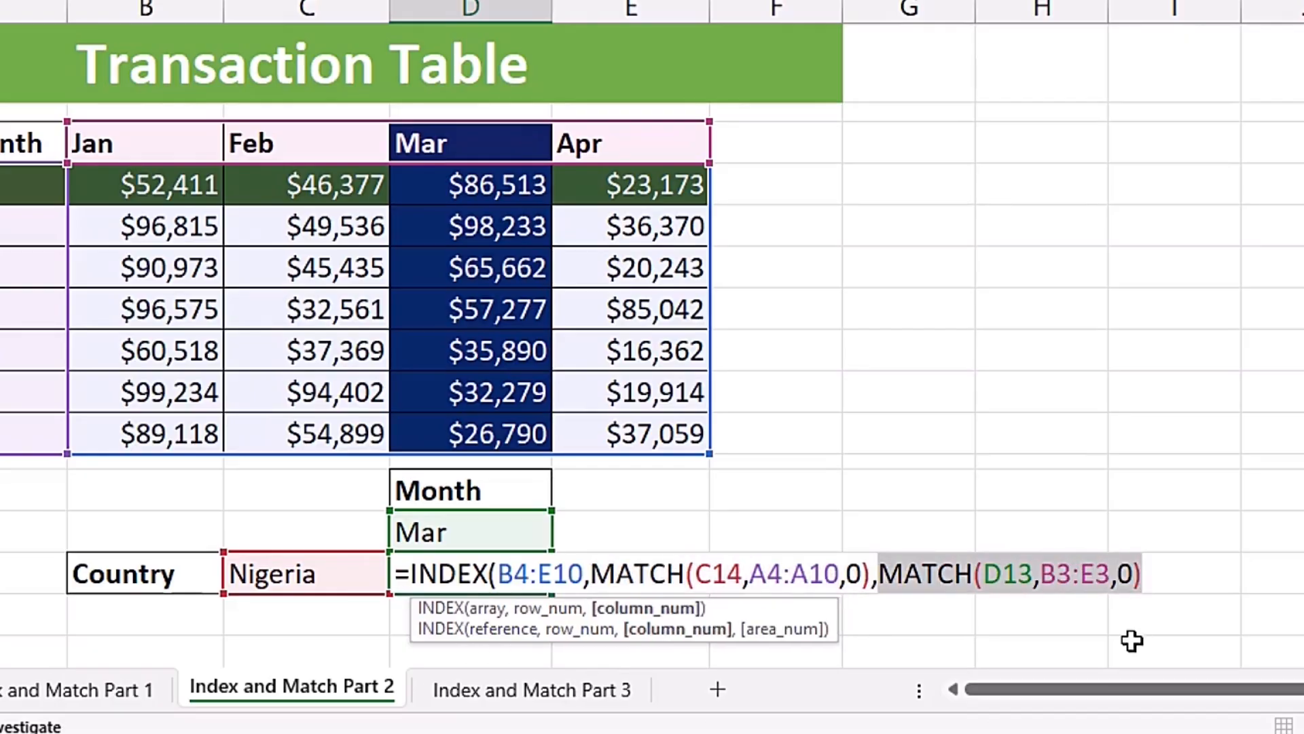
pyautogui.click(1156, 571)
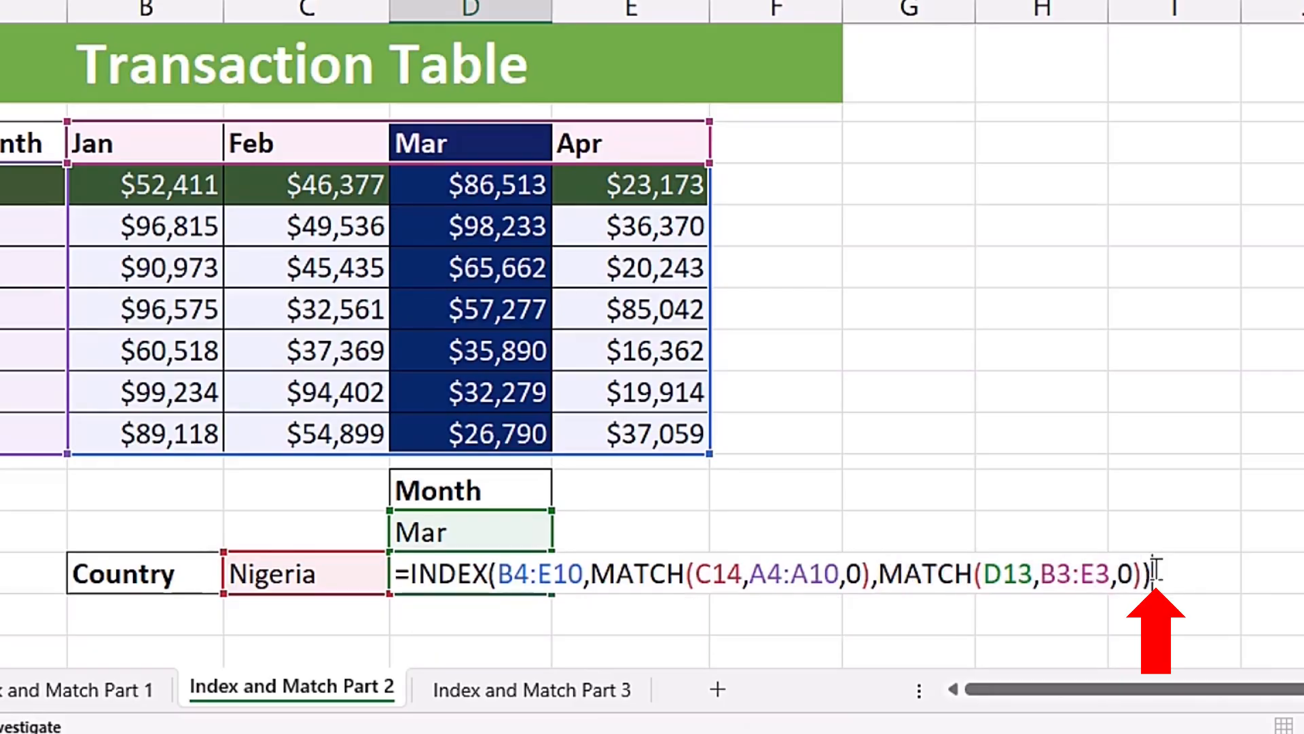
pyautogui.press('Return')
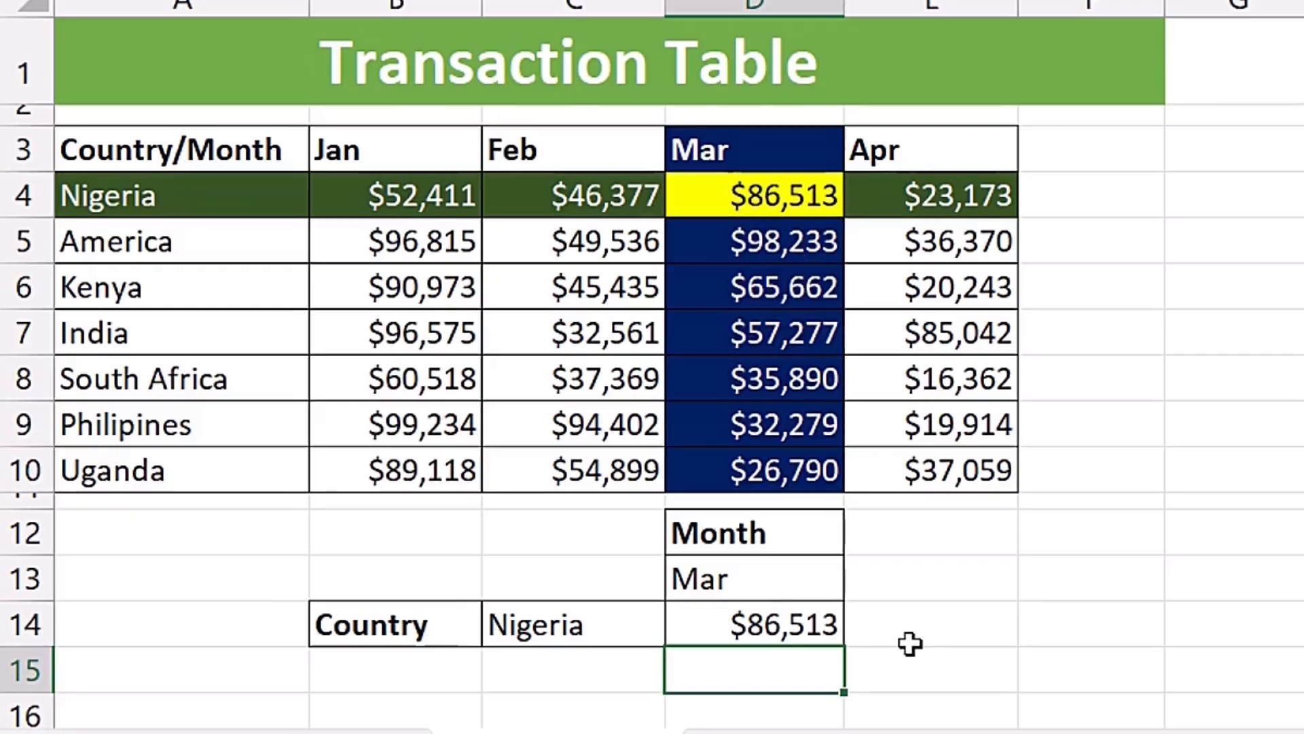
# - Test the lookup by setting the country in C14 to America and the month in D13 to Jan
pyautogui.click(596, 625)
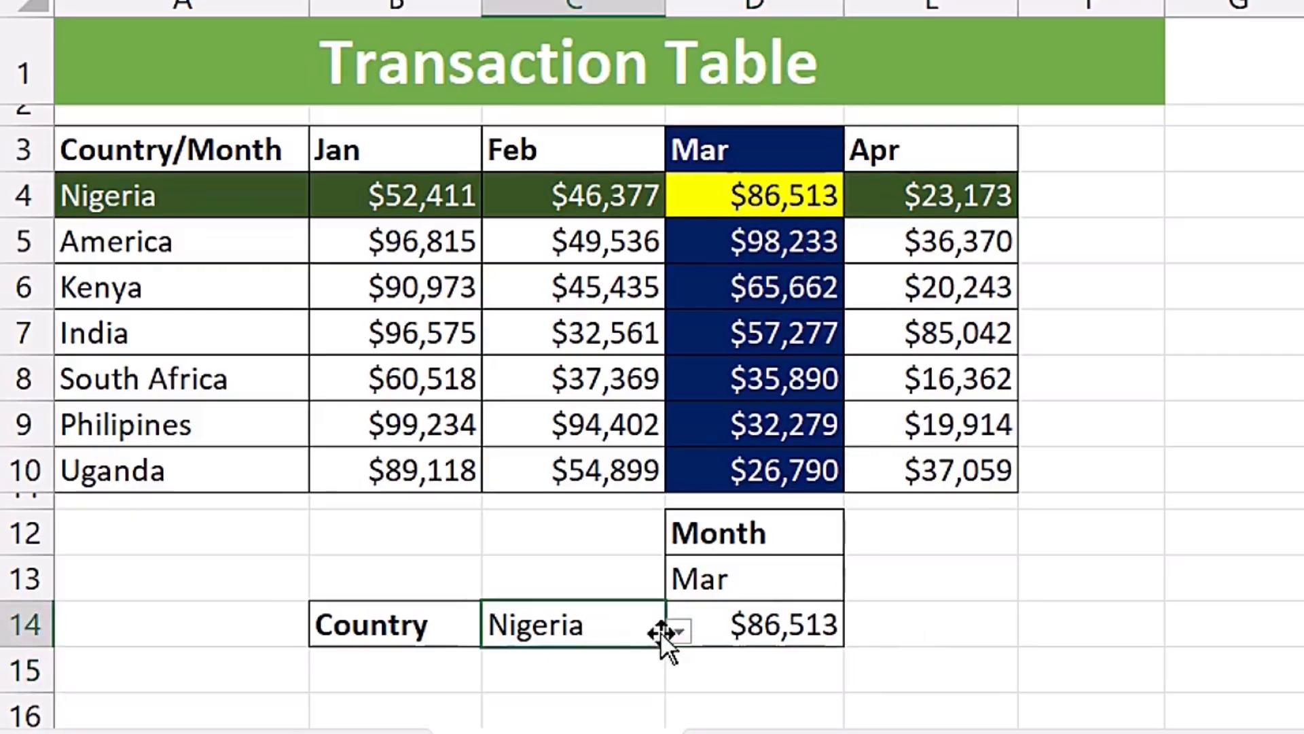
pyautogui.click(679, 632)
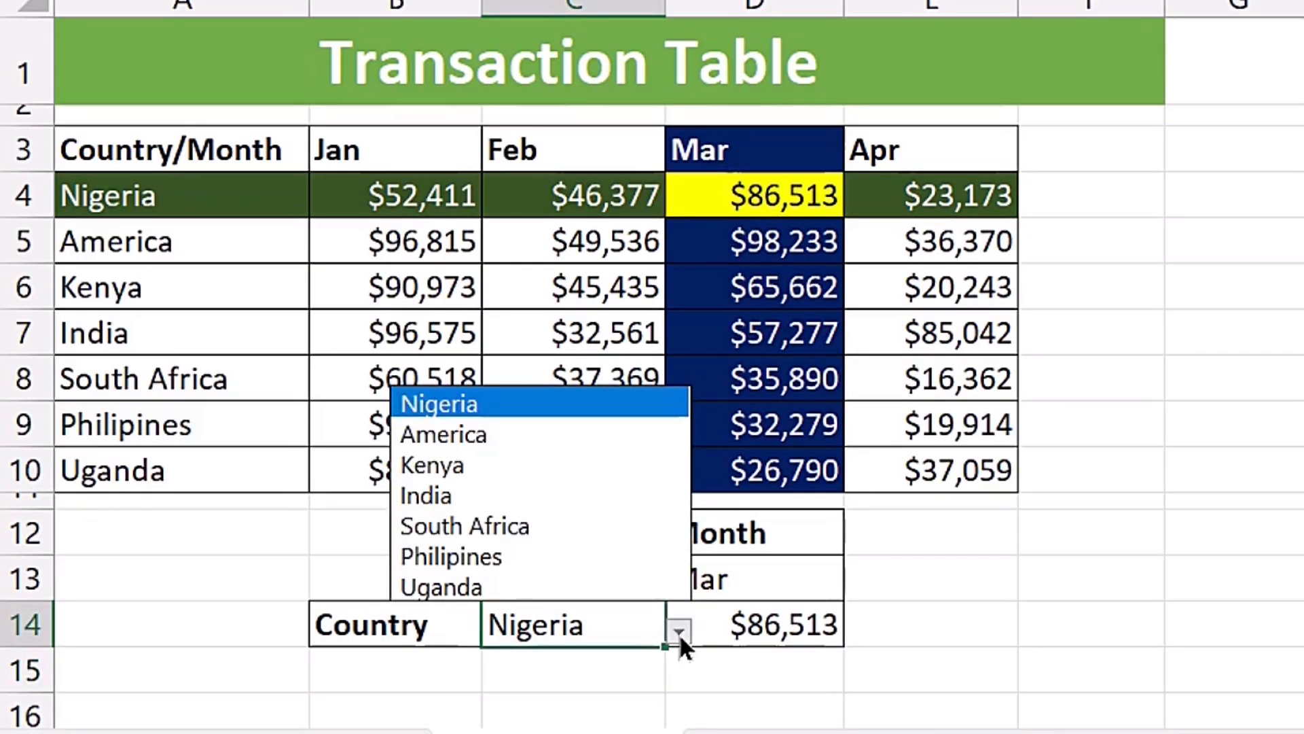
pyautogui.click(486, 438)
pyautogui.click(675, 568)
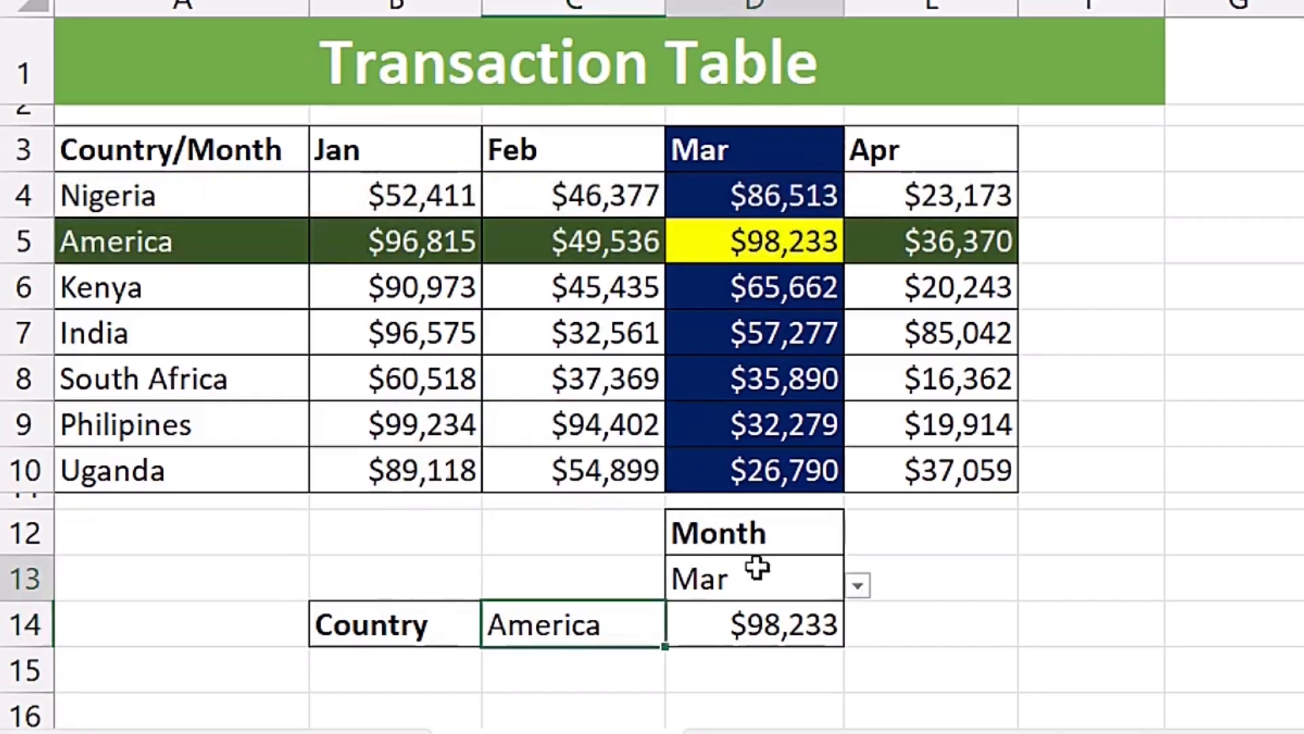
pyautogui.click(858, 583)
pyautogui.click(703, 619)
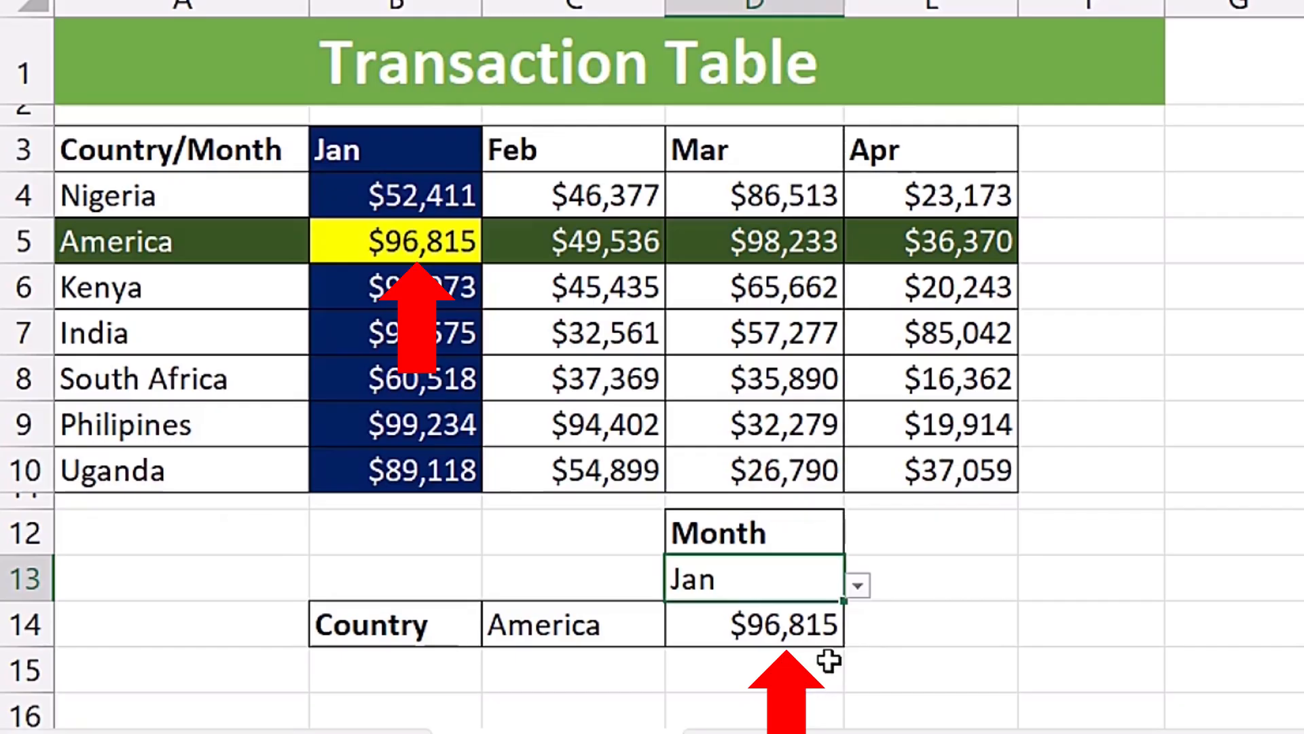
# - Set the lookup country in C14 to South Africa and the month in D13 to Feb
pyautogui.click(617, 623)
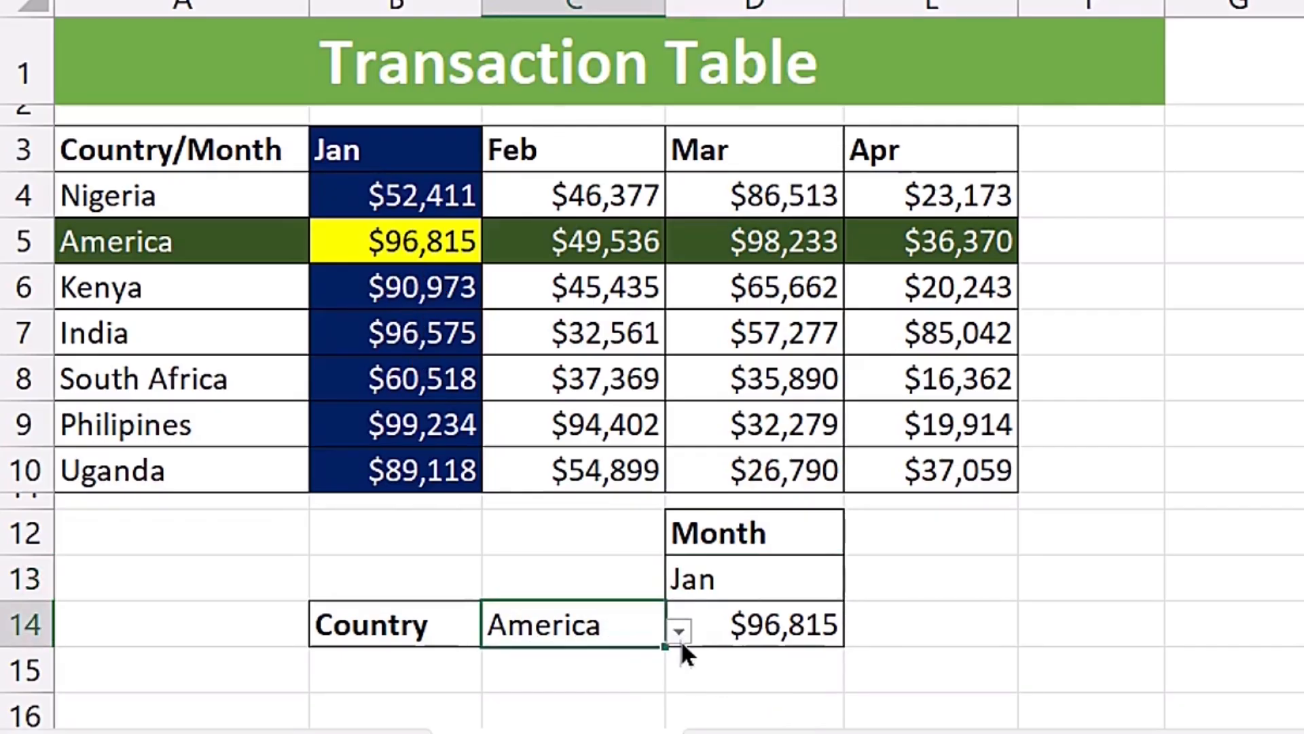
pyautogui.click(679, 631)
pyautogui.click(502, 529)
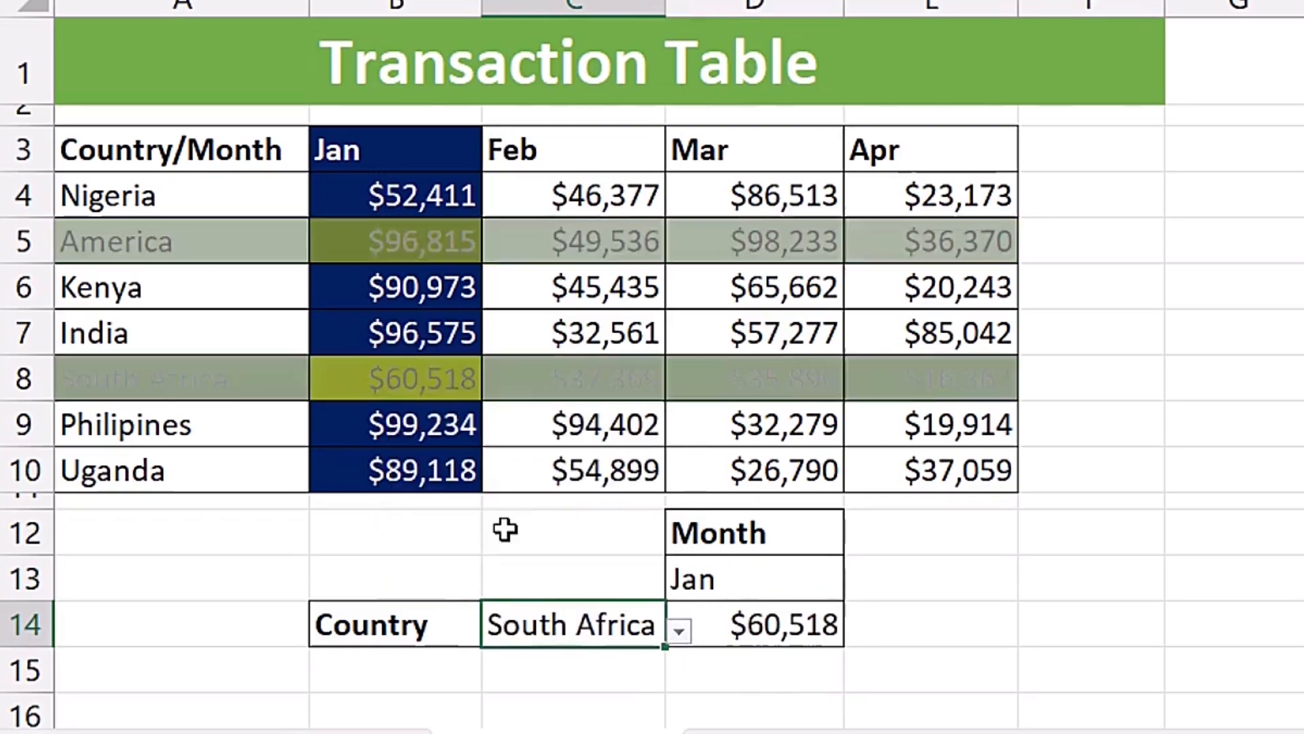
pyautogui.click(815, 579)
pyautogui.click(858, 584)
pyautogui.click(778, 649)
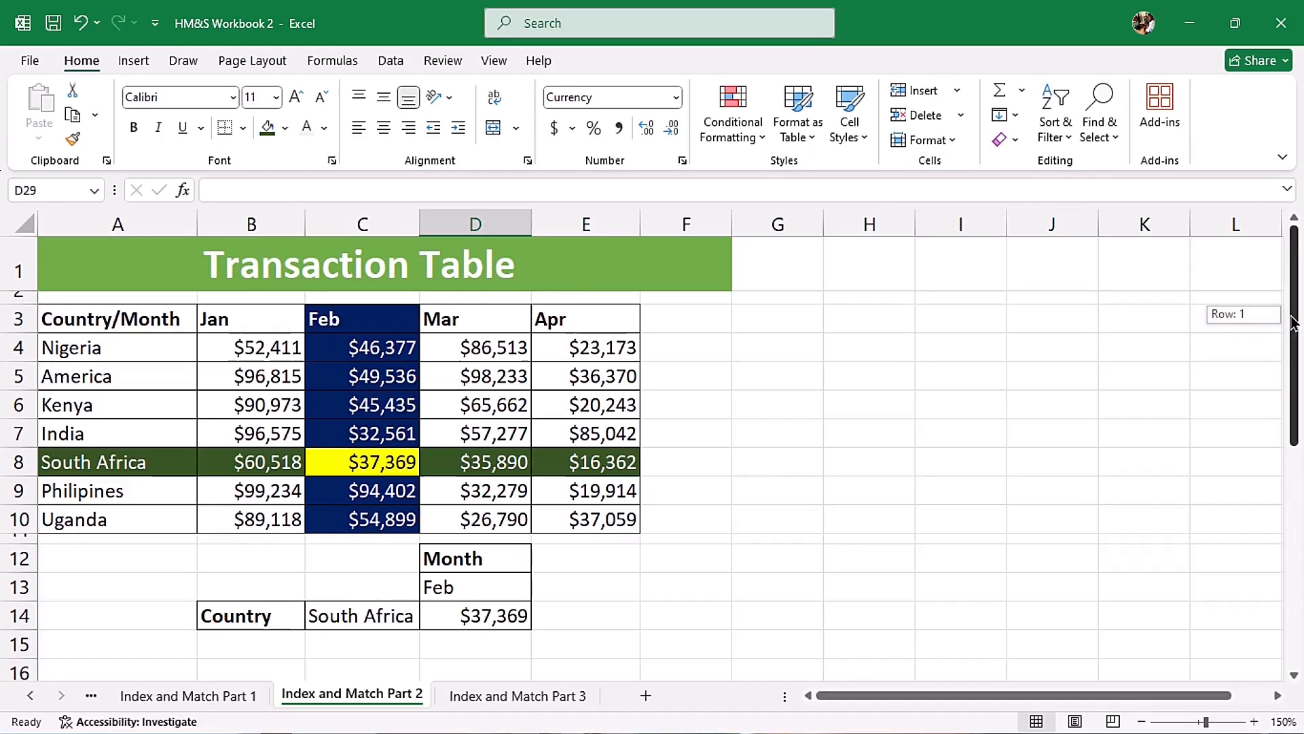
# - Start an INDEX formula in D29 below the Discount Table with B21:E25 as the array
pyautogui.moveTo(1296, 333); pyautogui.dragTo(1302, 558)
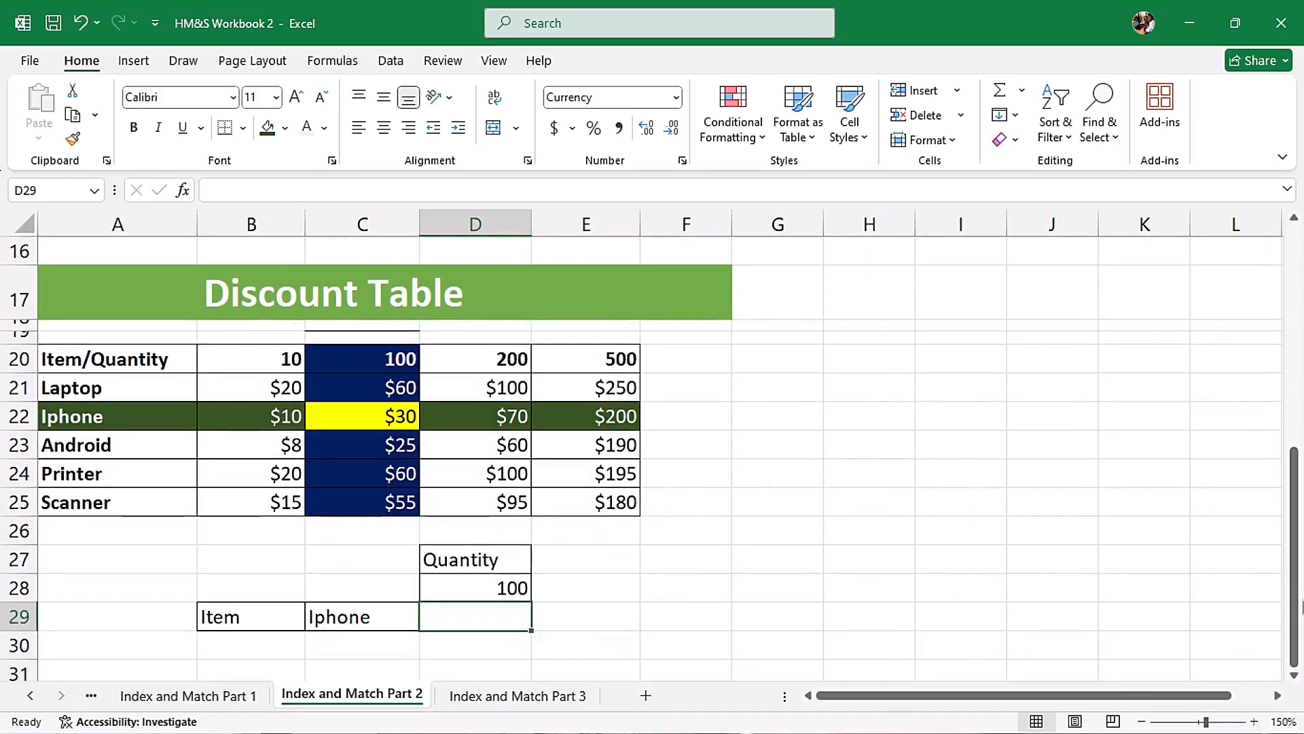
pyautogui.click(1294, 676)
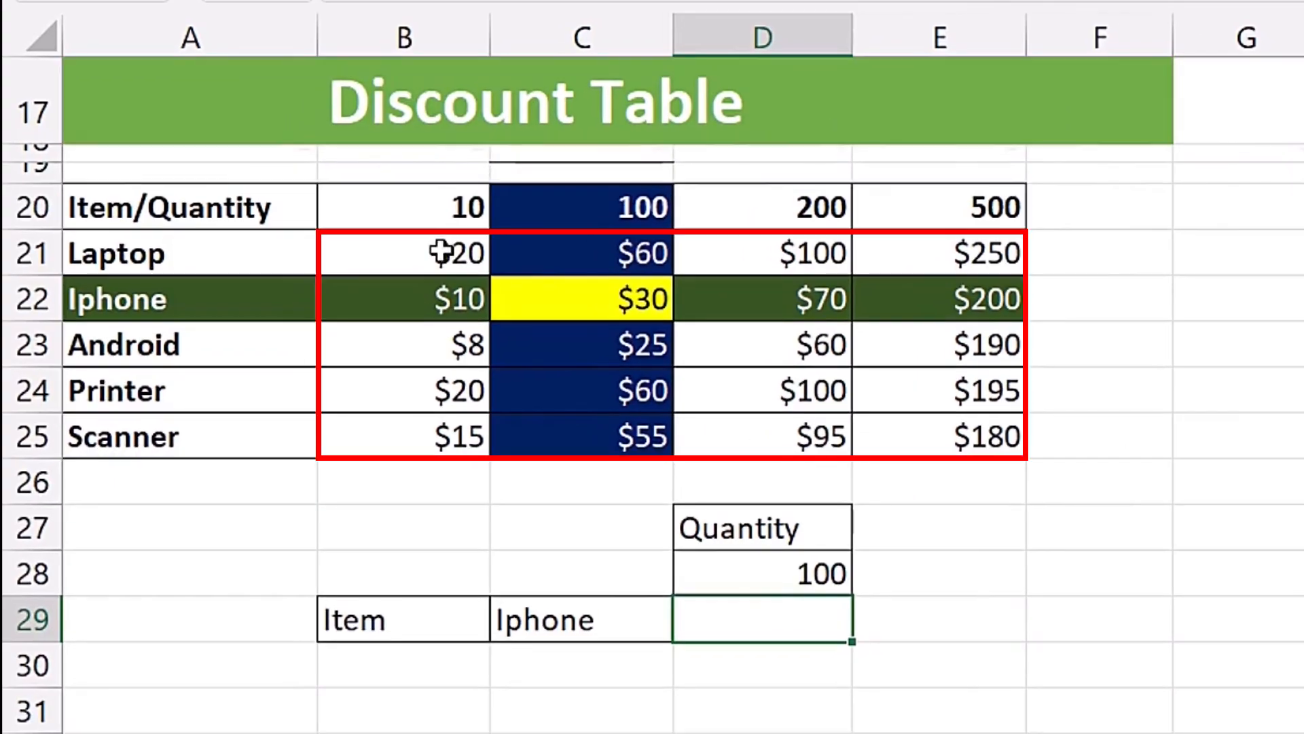
pyautogui.moveTo(433, 254); pyautogui.dragTo(961, 458)
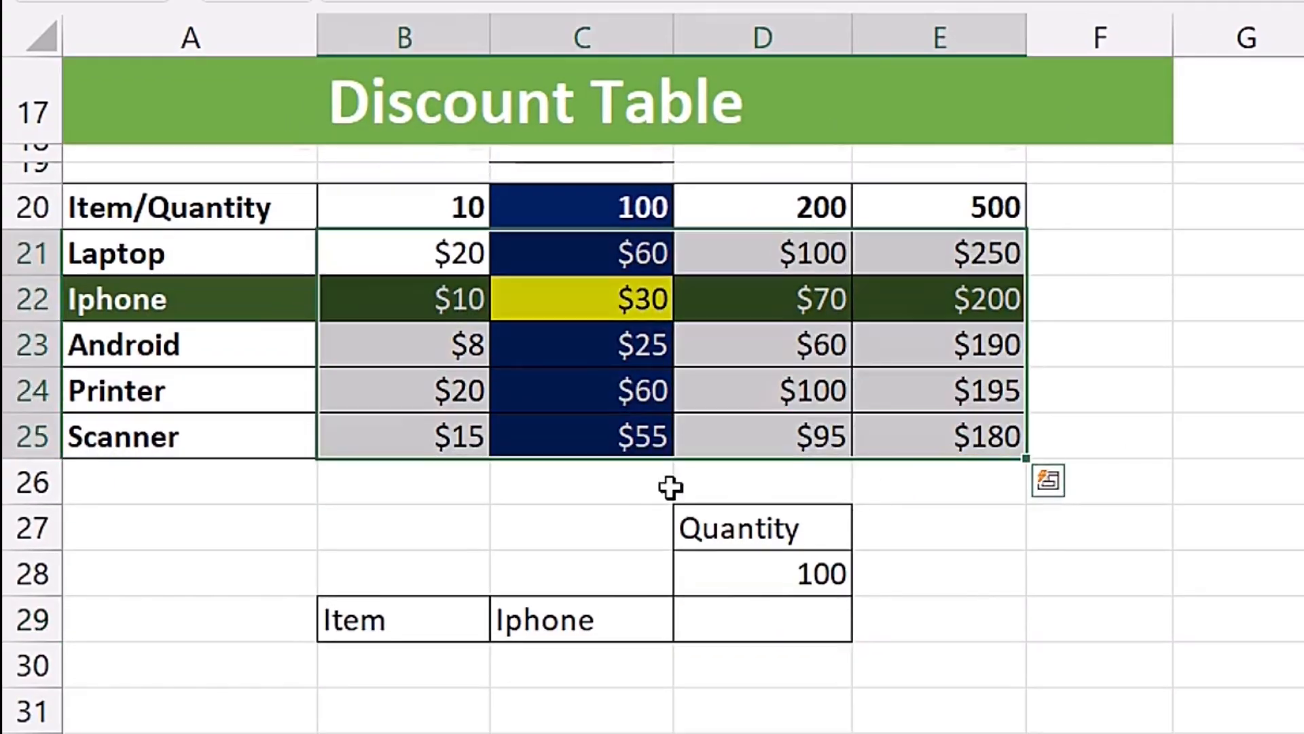
pyautogui.click(483, 271)
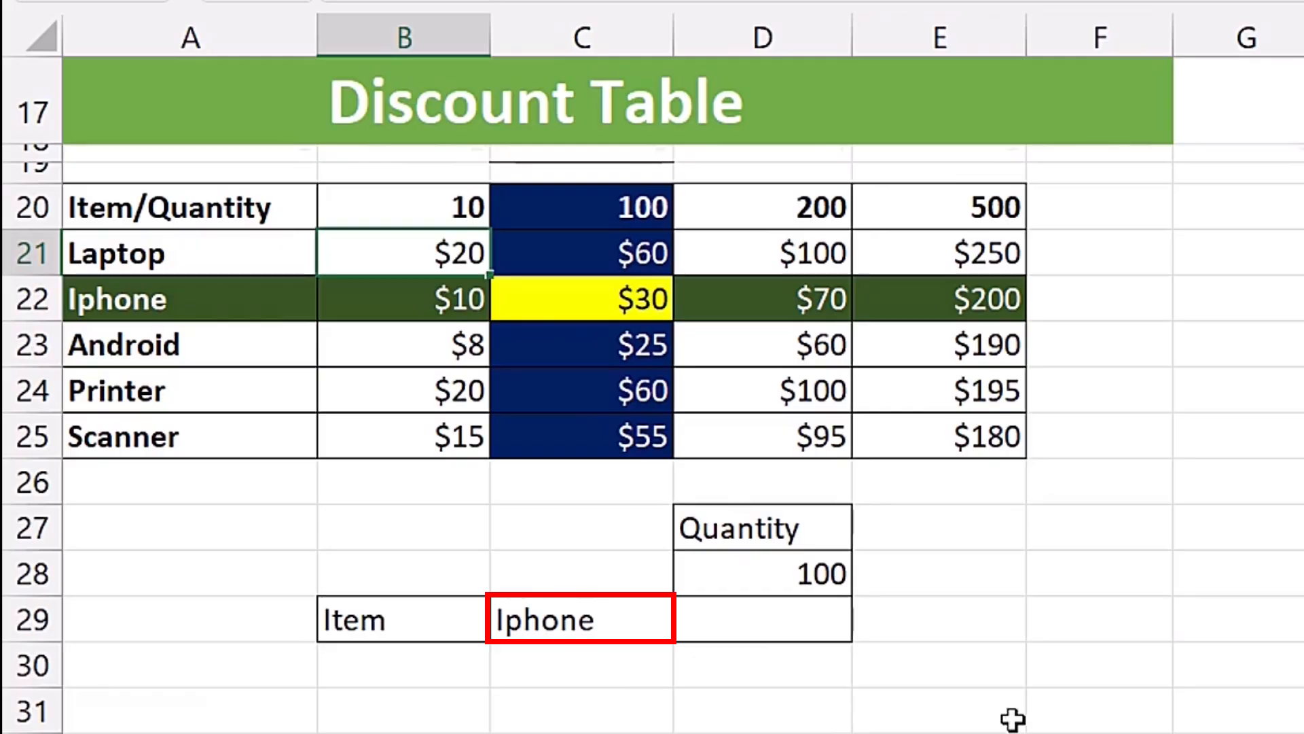
pyautogui.click(766, 621)
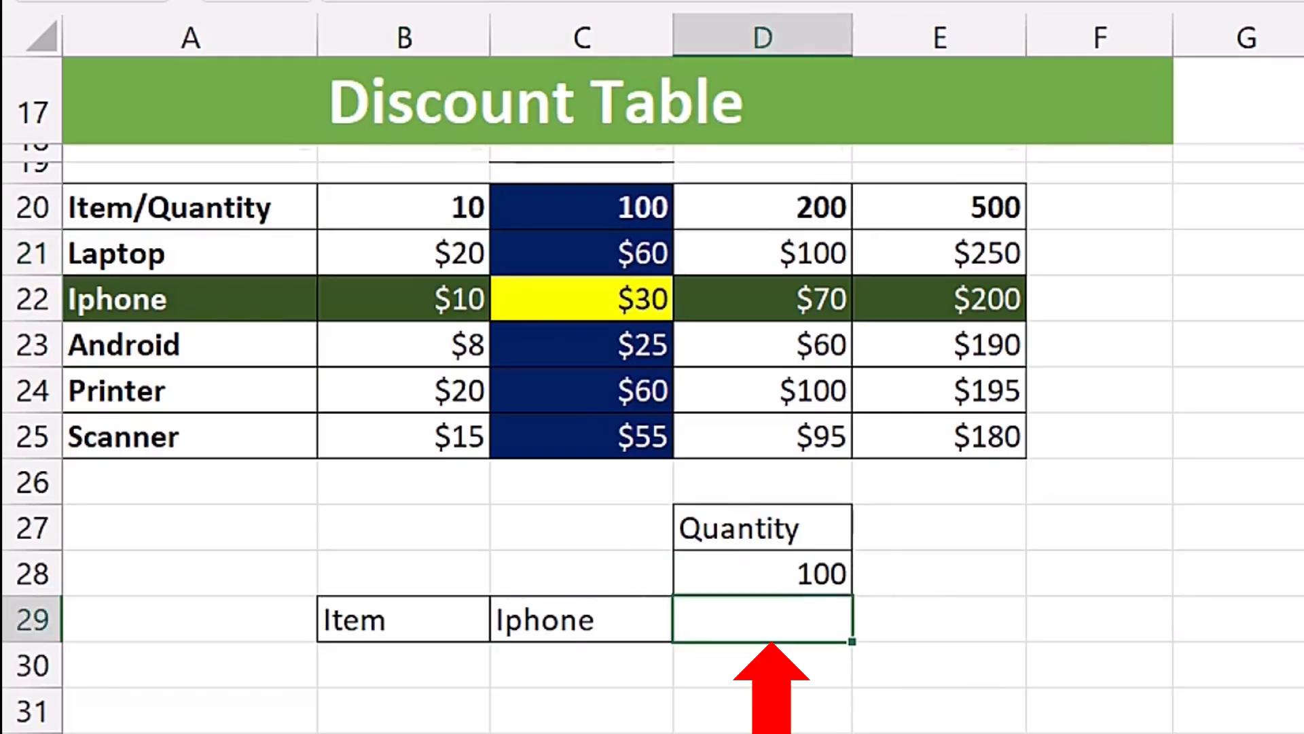
pyautogui.write('=')
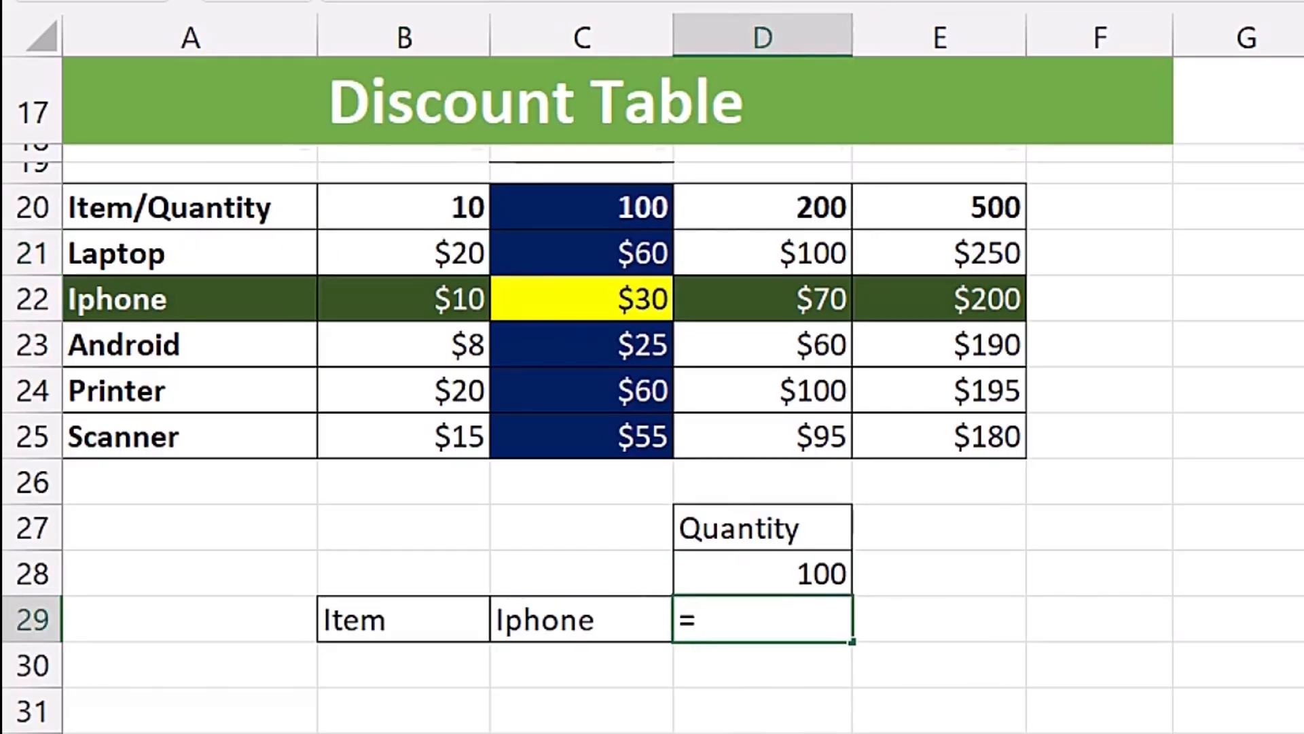
pyautogui.write('ind')
pyautogui.press('Tab')
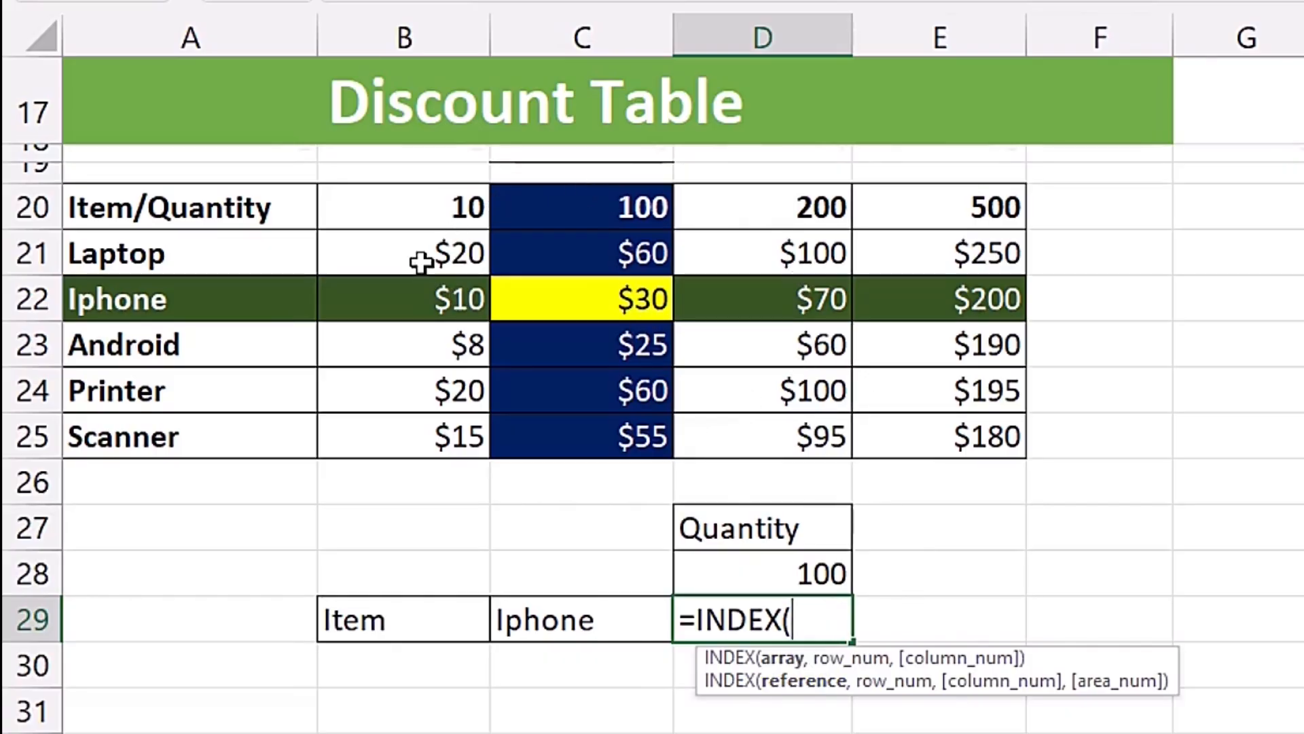
pyautogui.moveTo(405, 256); pyautogui.dragTo(920, 435)
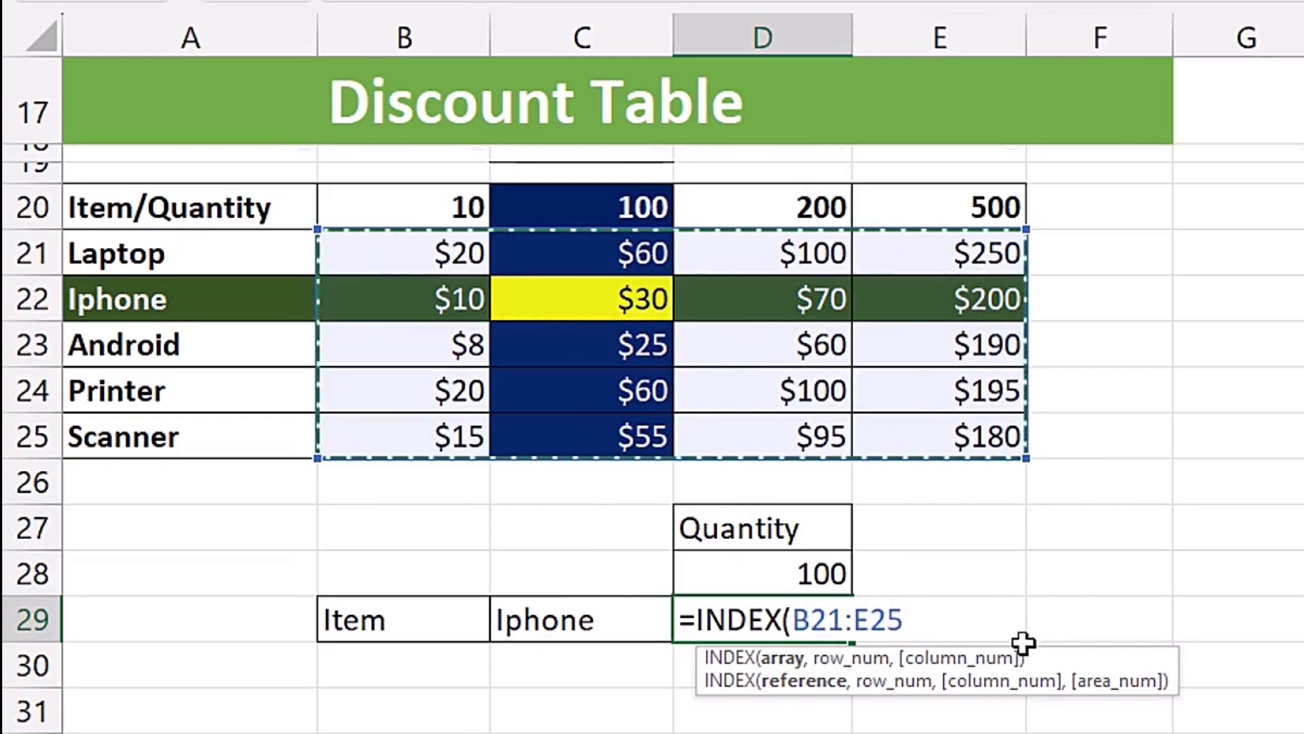
pyautogui.write(',')
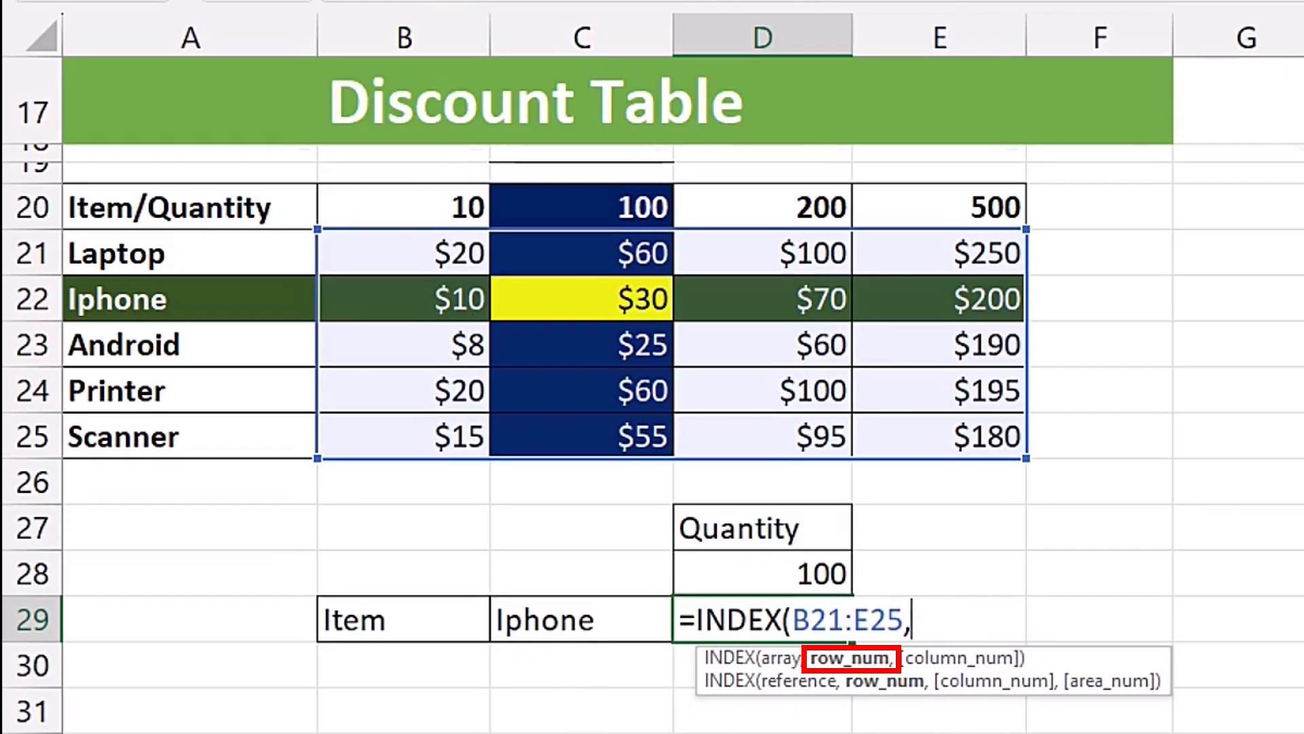
# - Supply the INDEX row number with a MATCH that looks up C29 in A21:A25 using exact match (0)
pyautogui.write('mat')
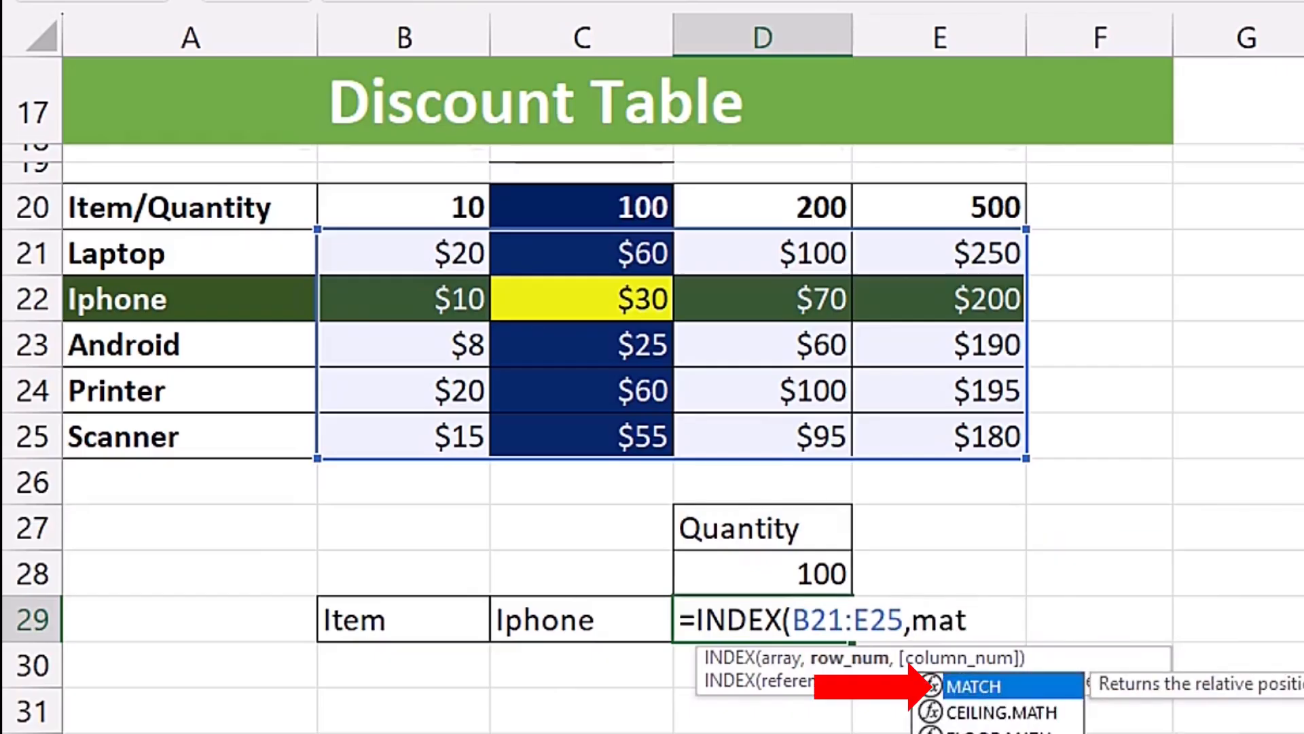
pyautogui.press('Tab')
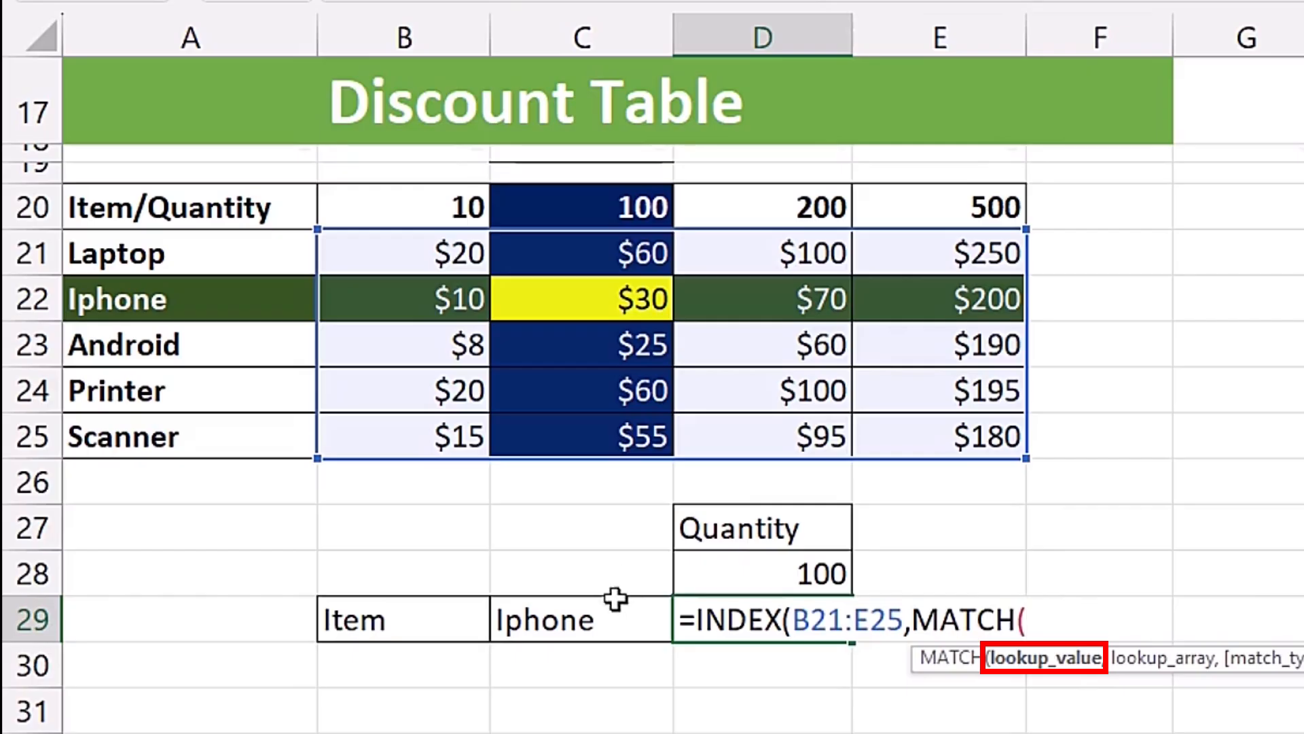
pyautogui.click(585, 622)
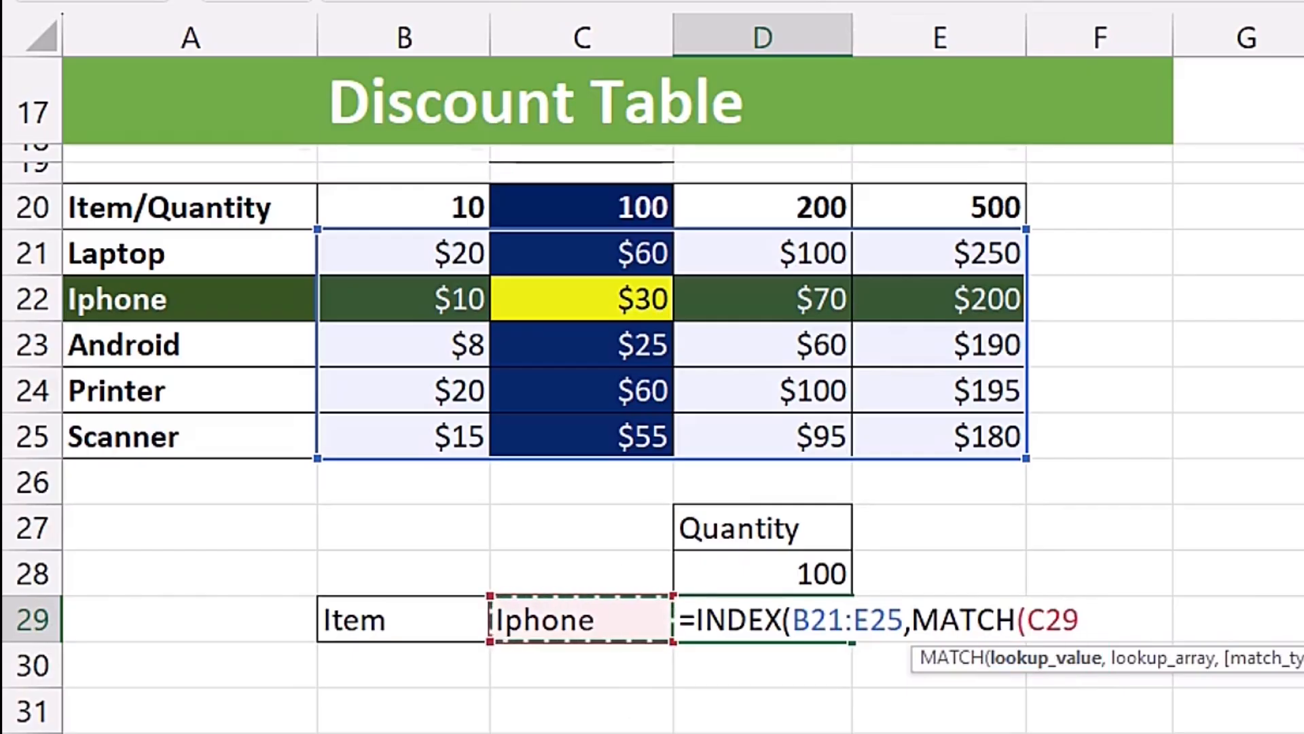
pyautogui.write(',')
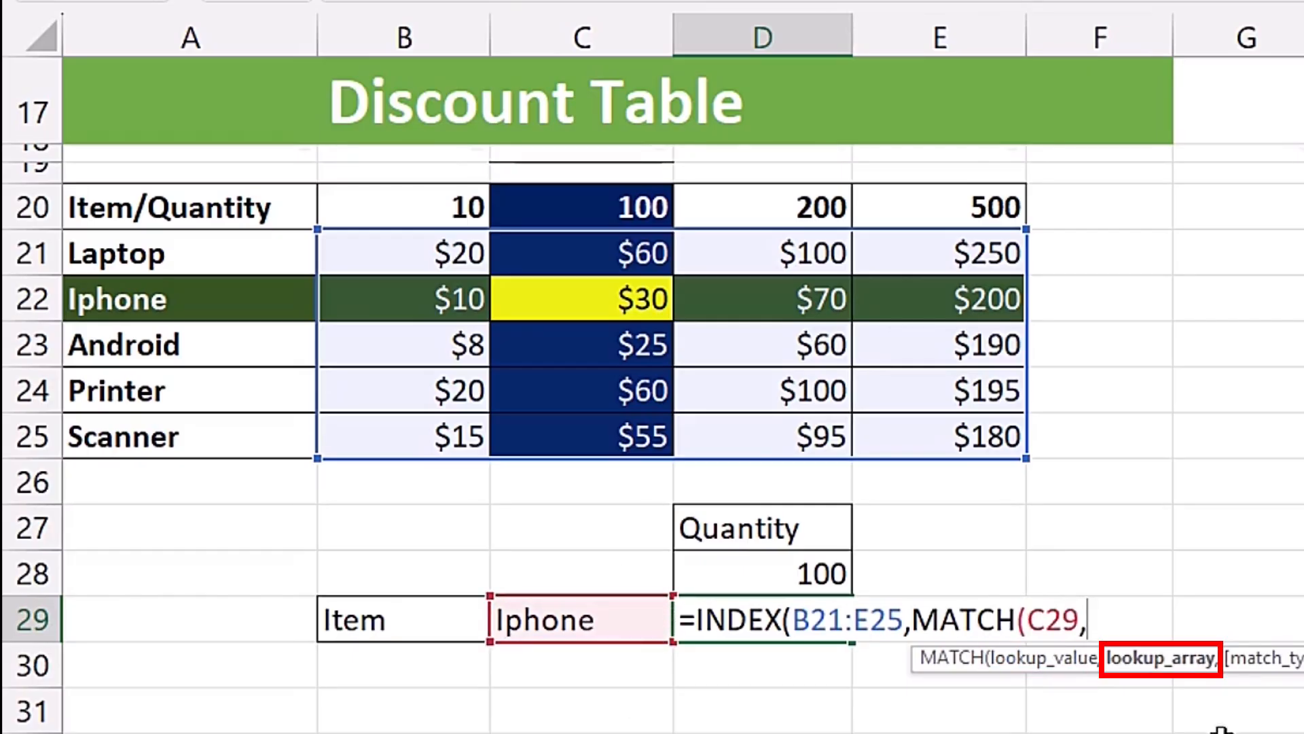
pyautogui.moveTo(271, 258)
pyautogui.mouseDown()
pyautogui.moveTo(220, 323)
pyautogui.moveTo(228, 449)
pyautogui.mouseUp()
pyautogui.write(',')
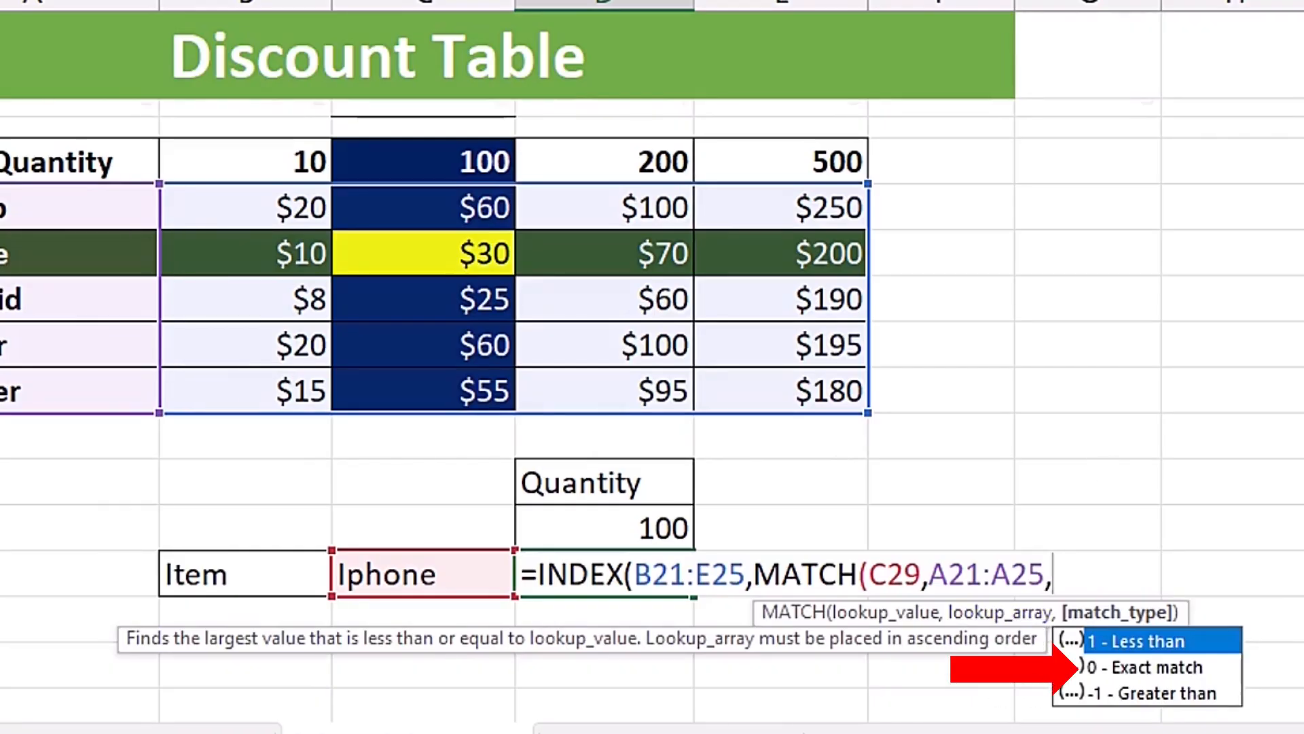
pyautogui.press('Down')
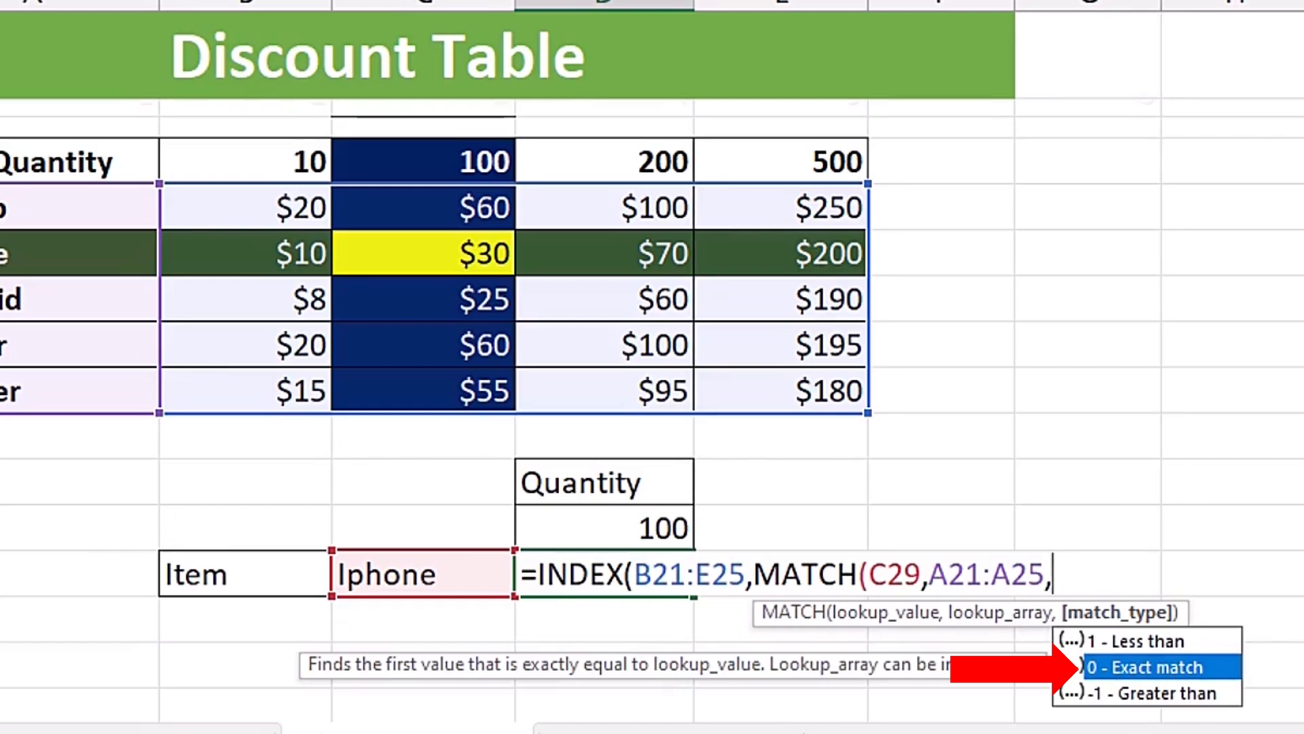
pyautogui.press('Tab')
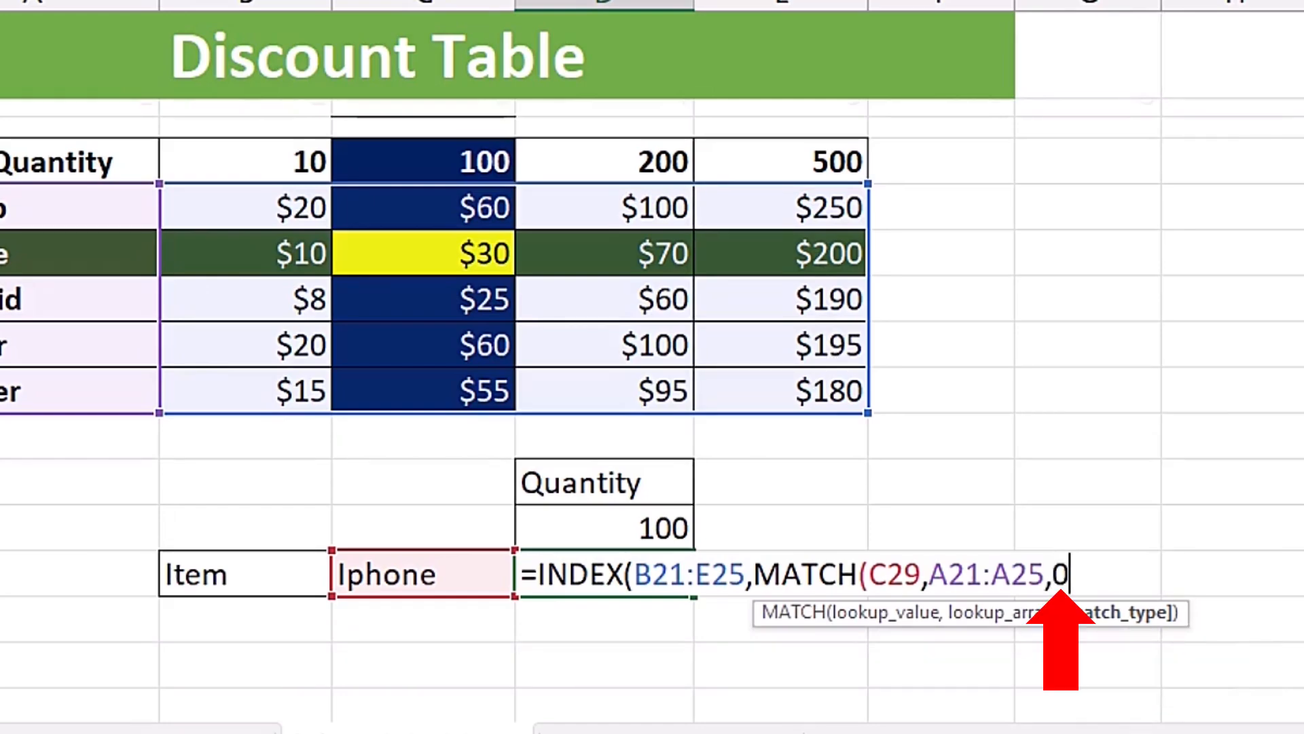
pyautogui.write(')')
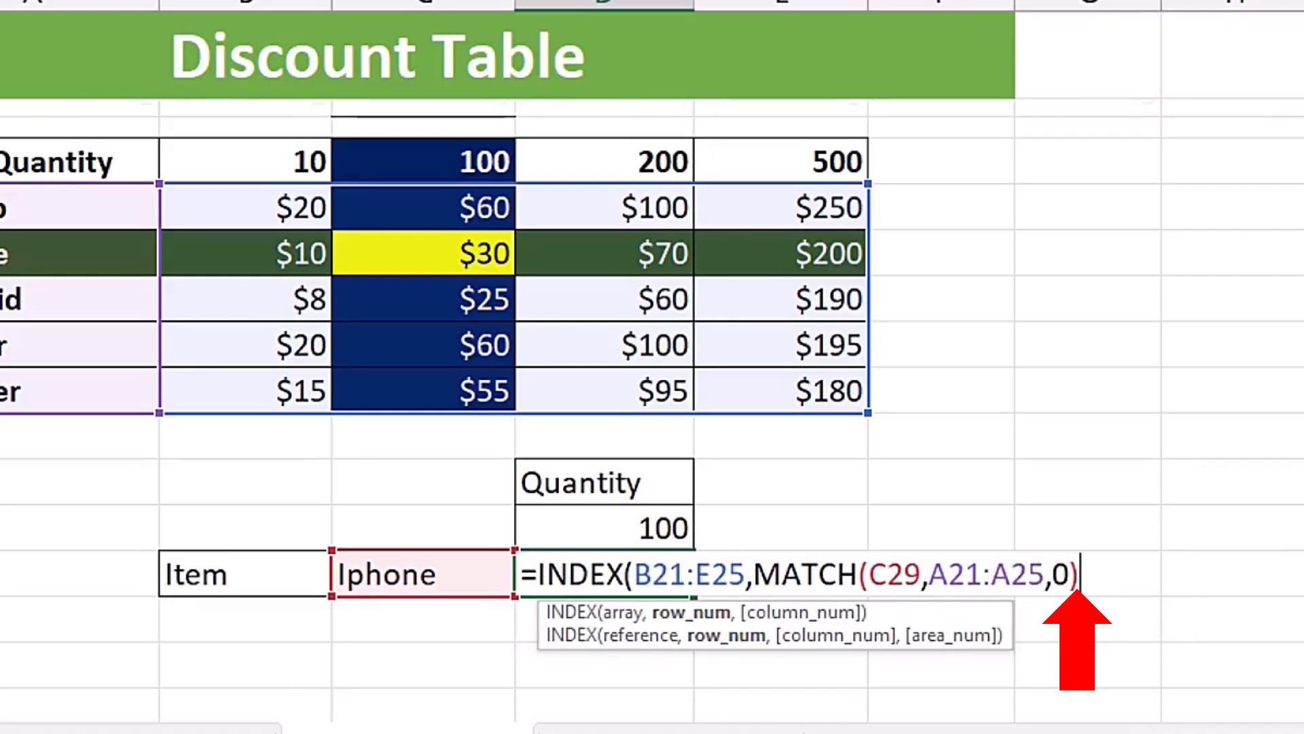
pyautogui.moveTo(755, 575); pyautogui.dragTo(1255, 564)
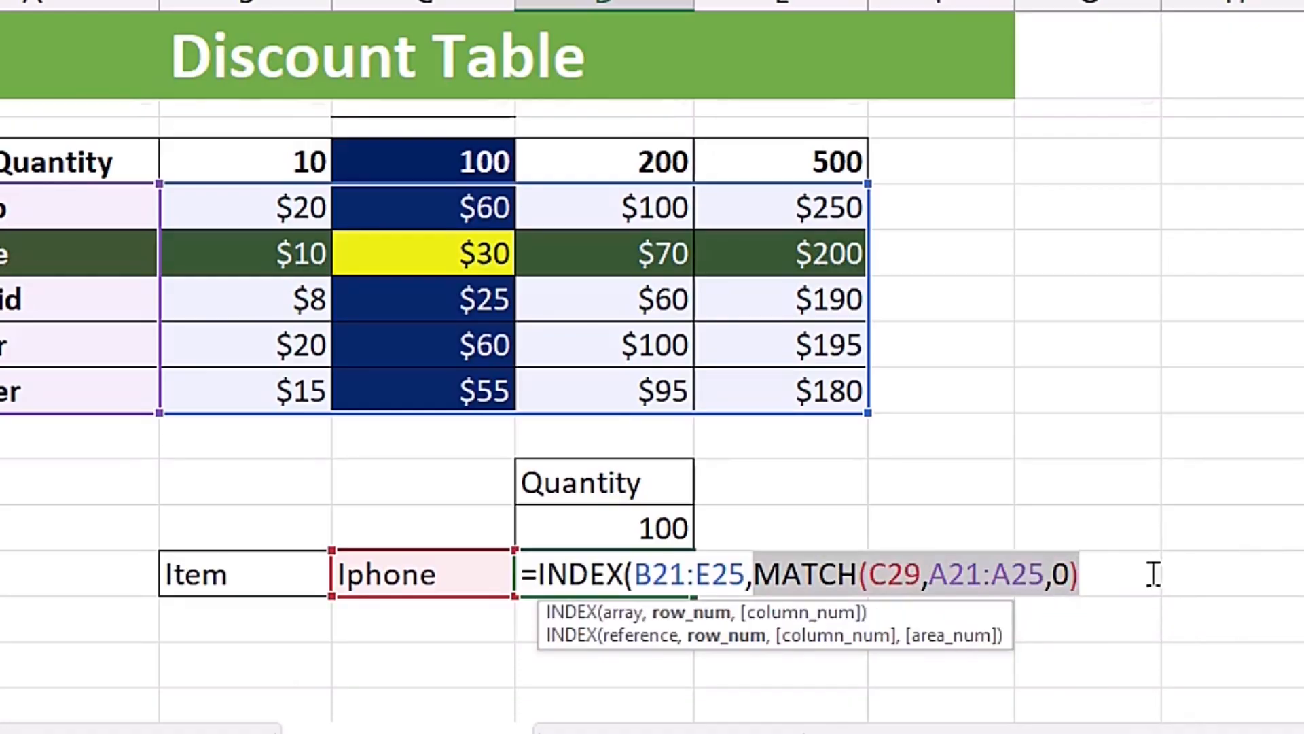
pyautogui.click(1096, 578)
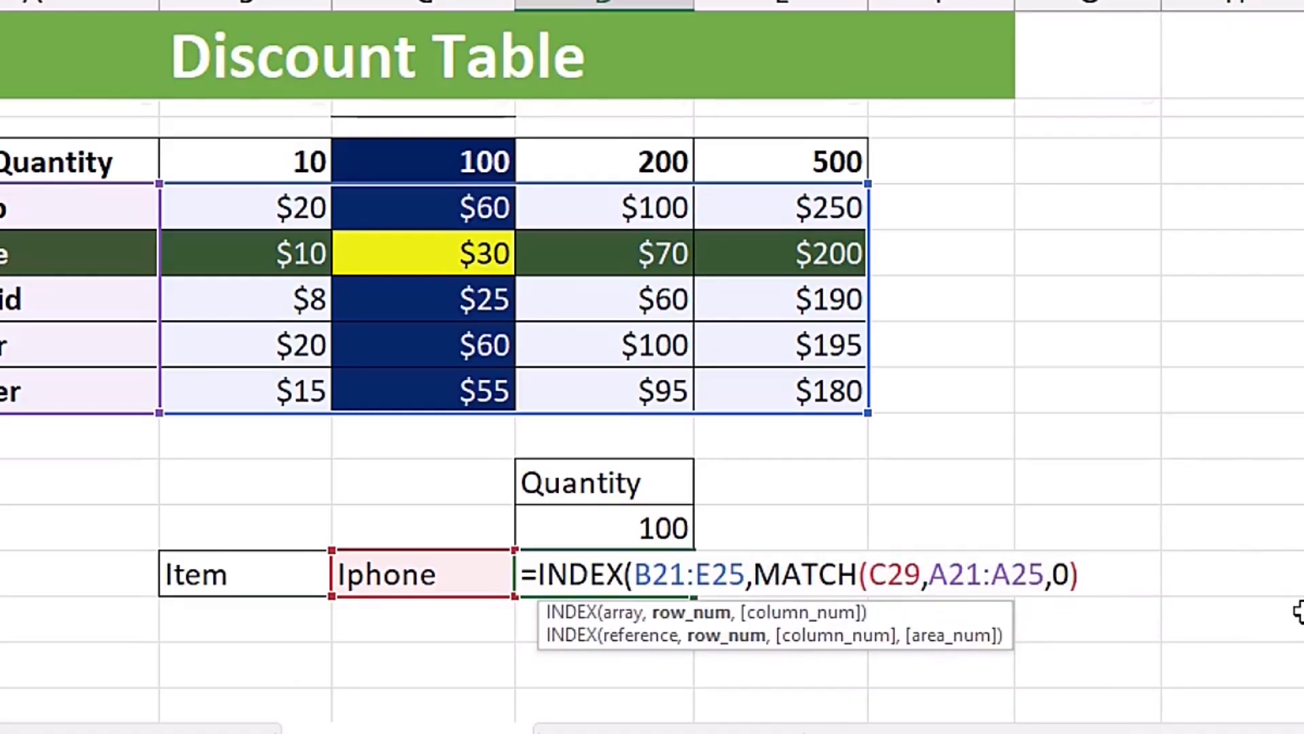
# - Supply the INDEX column number with a second MATCH that looks up D28 in B20:E20 using match type 1 (Less than)
pyautogui.write(',')
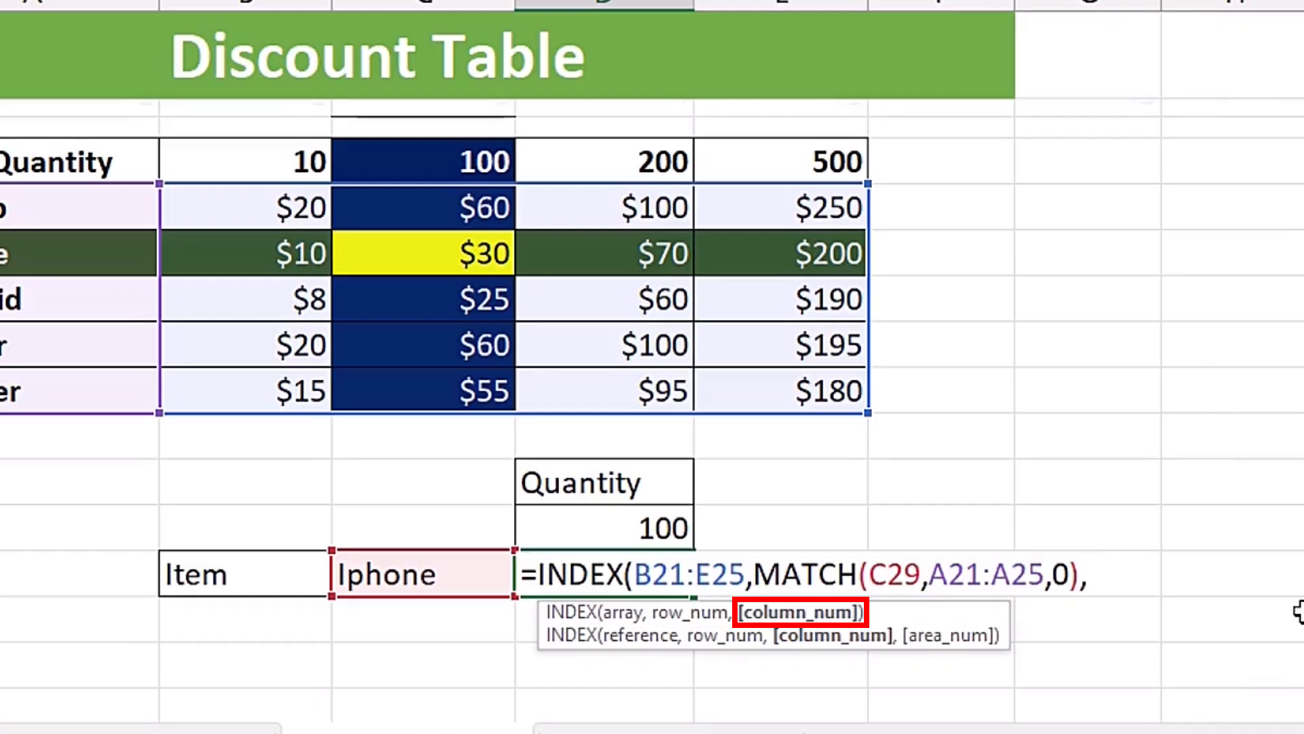
pyautogui.write('mat')
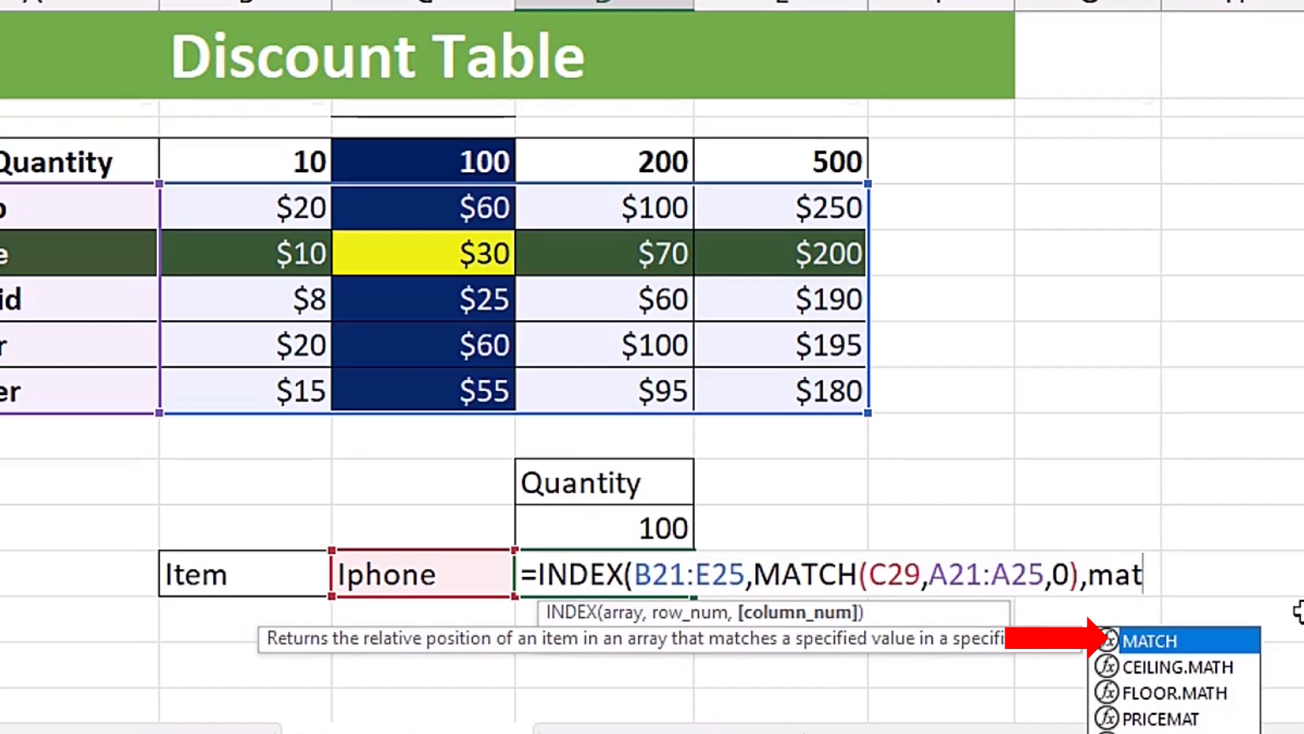
pyautogui.press('Tab')
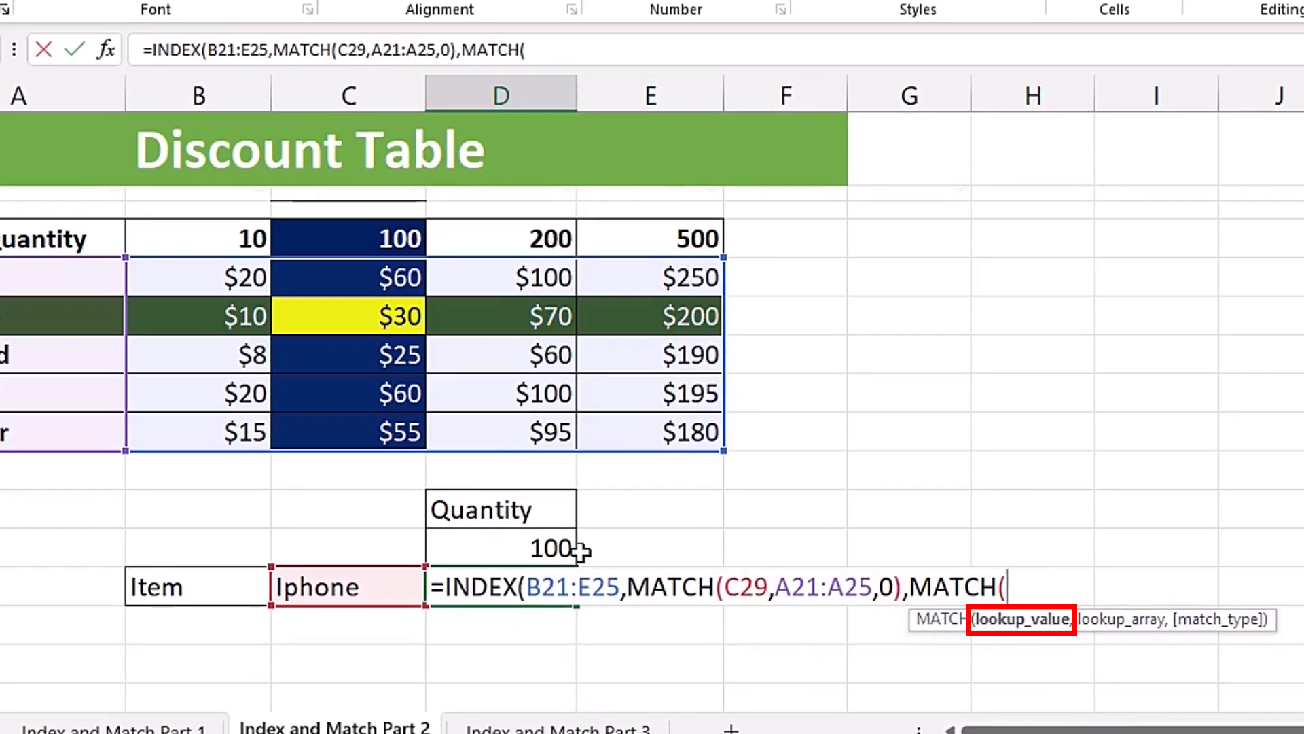
pyautogui.click(496, 549)
pyautogui.write(',')
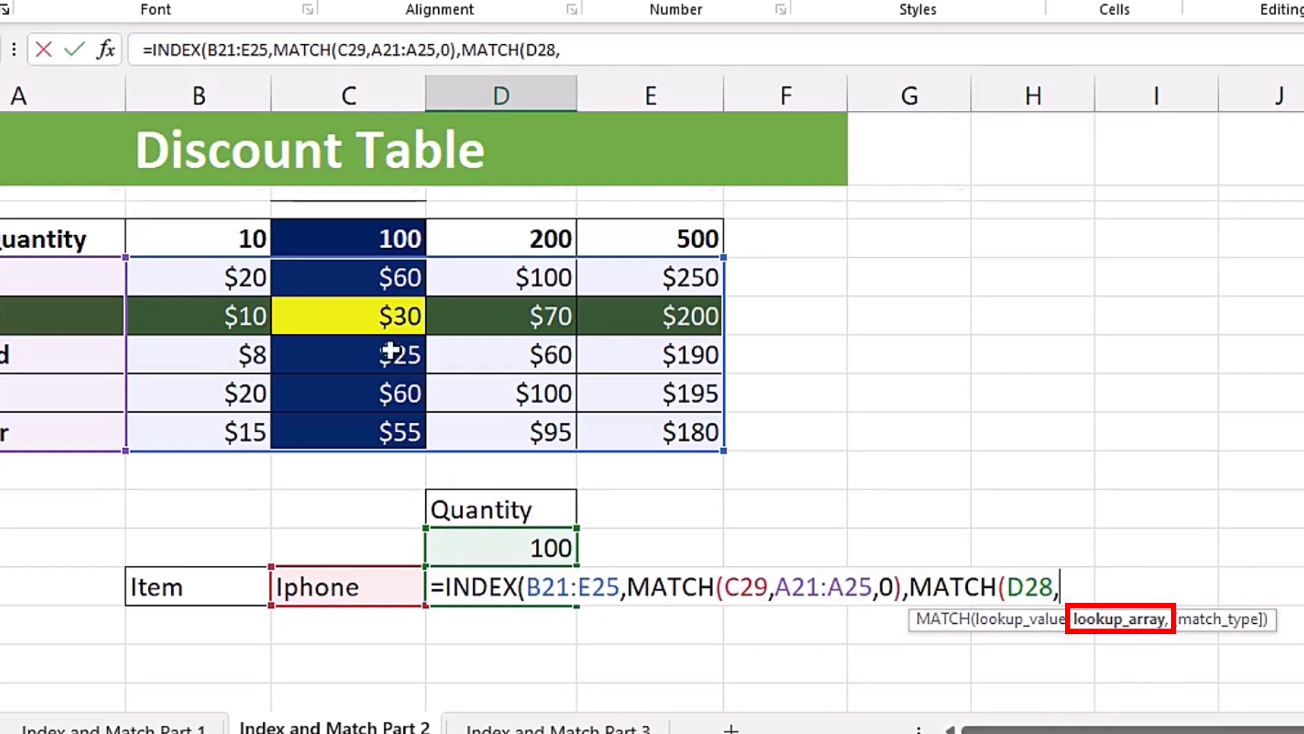
pyautogui.moveTo(211, 239); pyautogui.dragTo(626, 238)
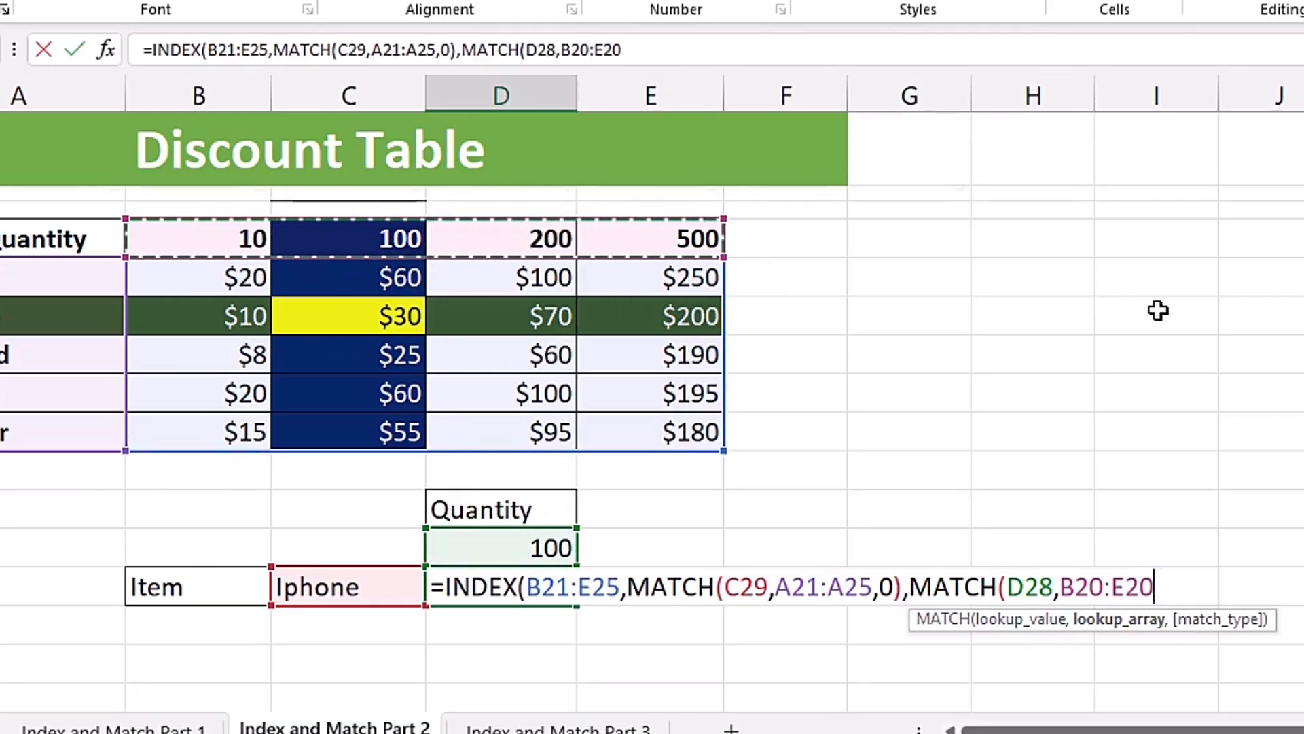
pyautogui.write(',')
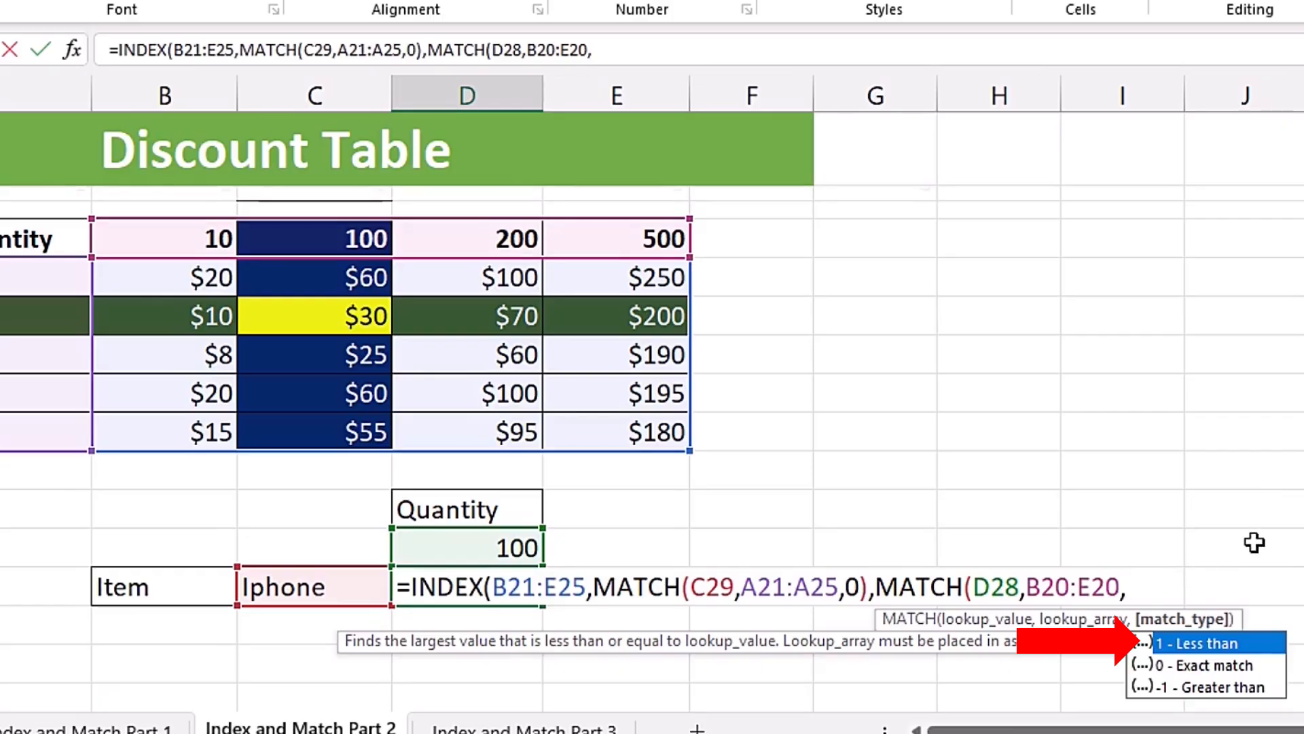
pyautogui.press('Tab')
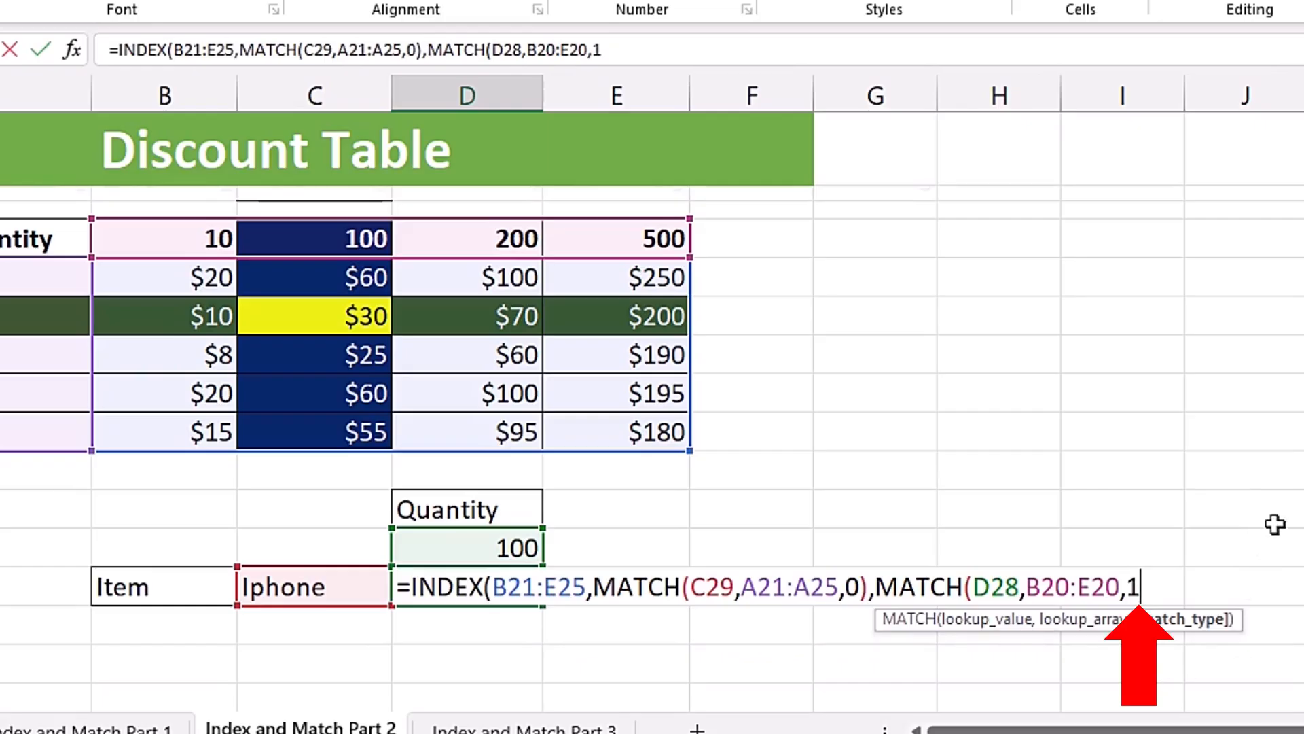
pyautogui.write(')')
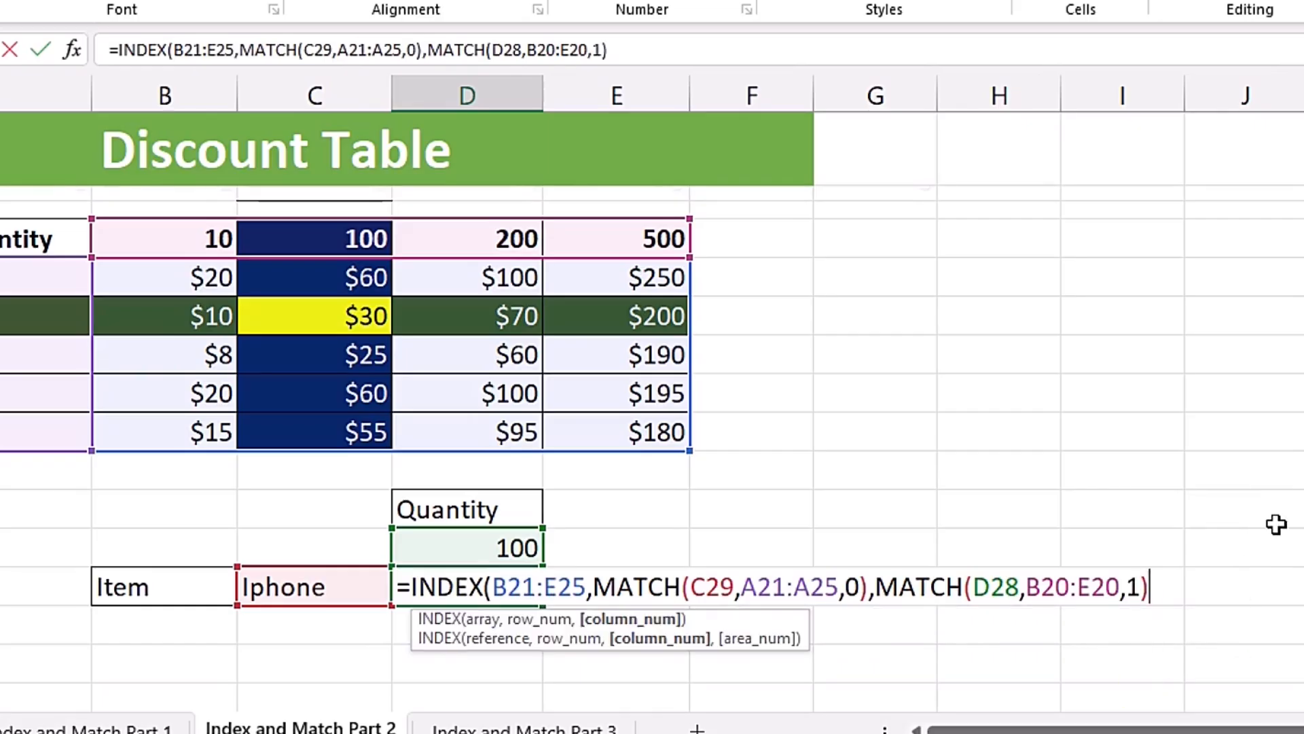
# - Preview the quantity MATCH's result, close the INDEX formula's parenthesis and enter the formula in D29
pyautogui.moveTo(596, 588); pyautogui.dragTo(1164, 588)
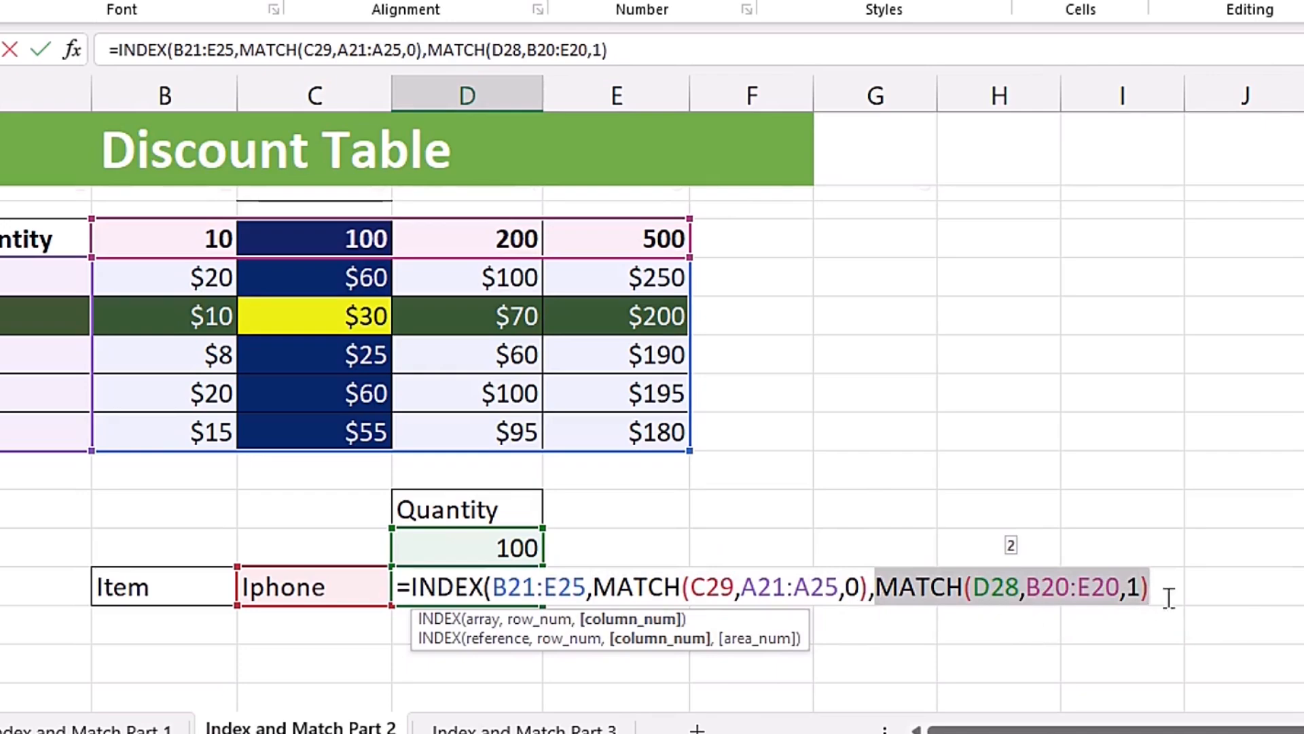
pyautogui.click(1161, 585)
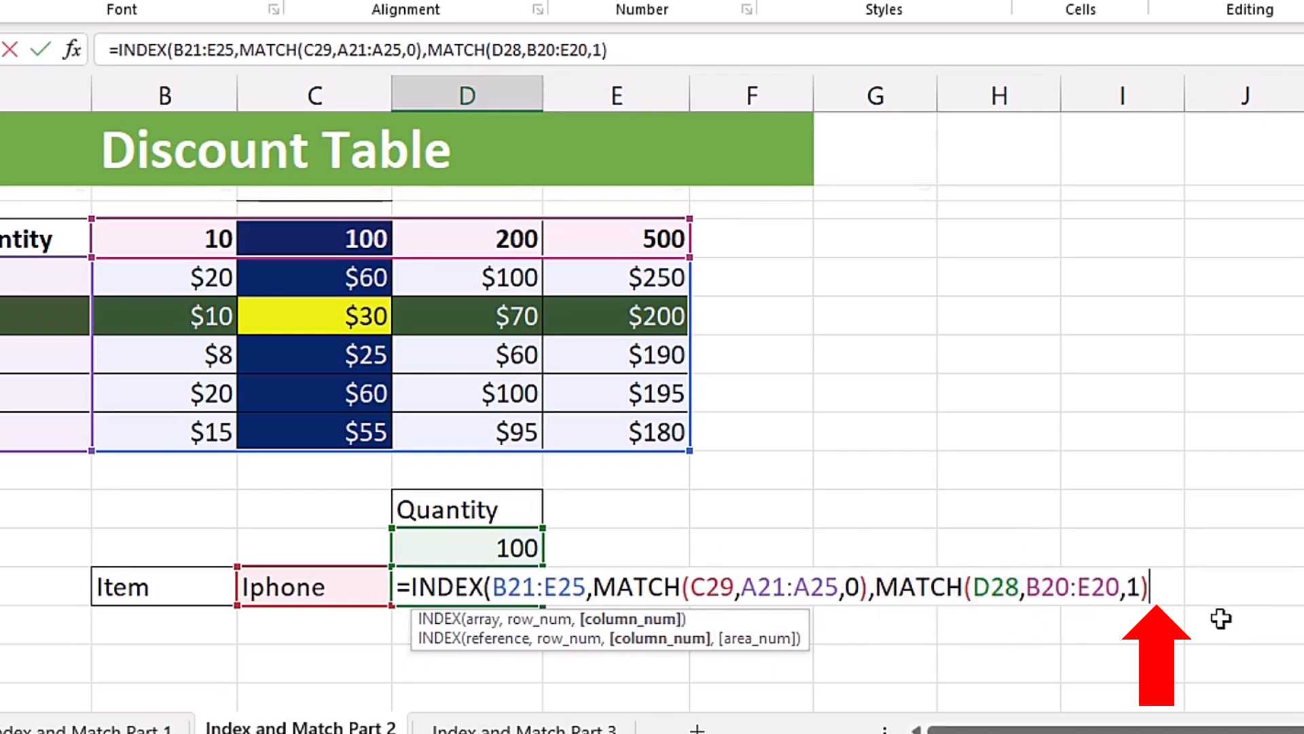
pyautogui.write(')')
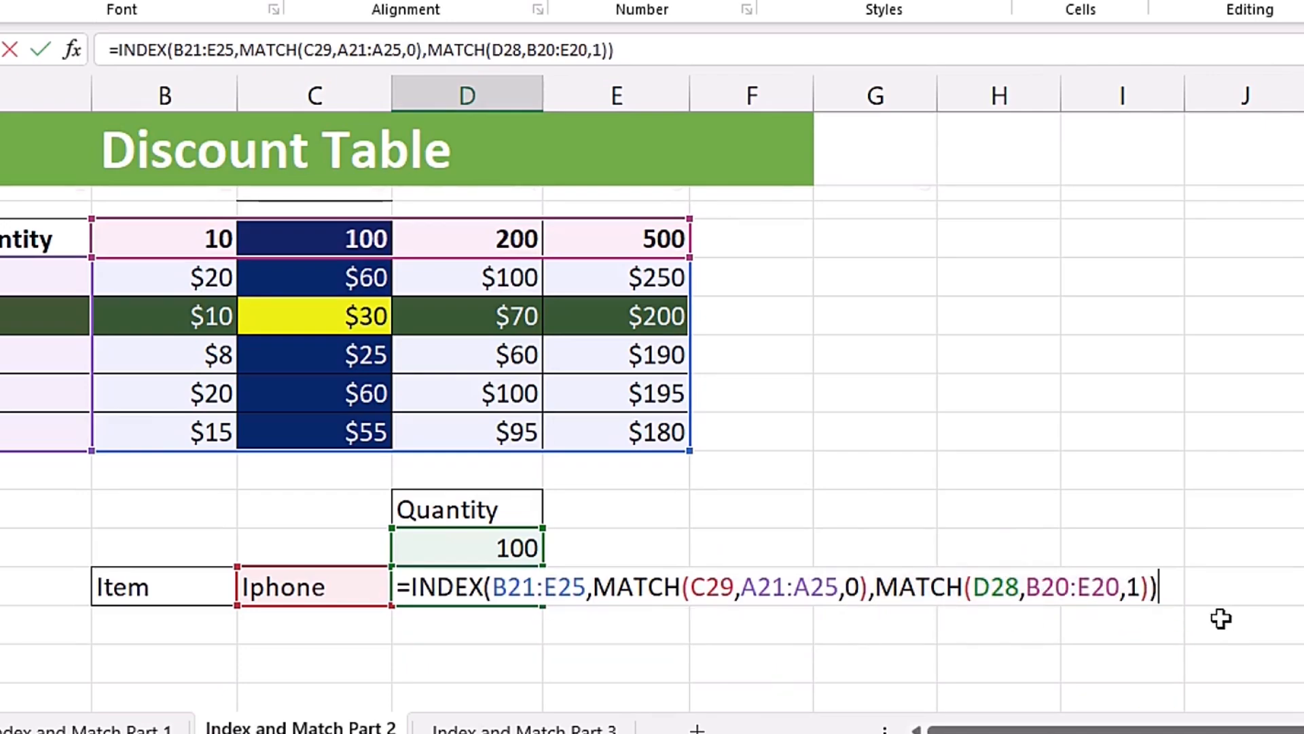
pyautogui.press('Return')
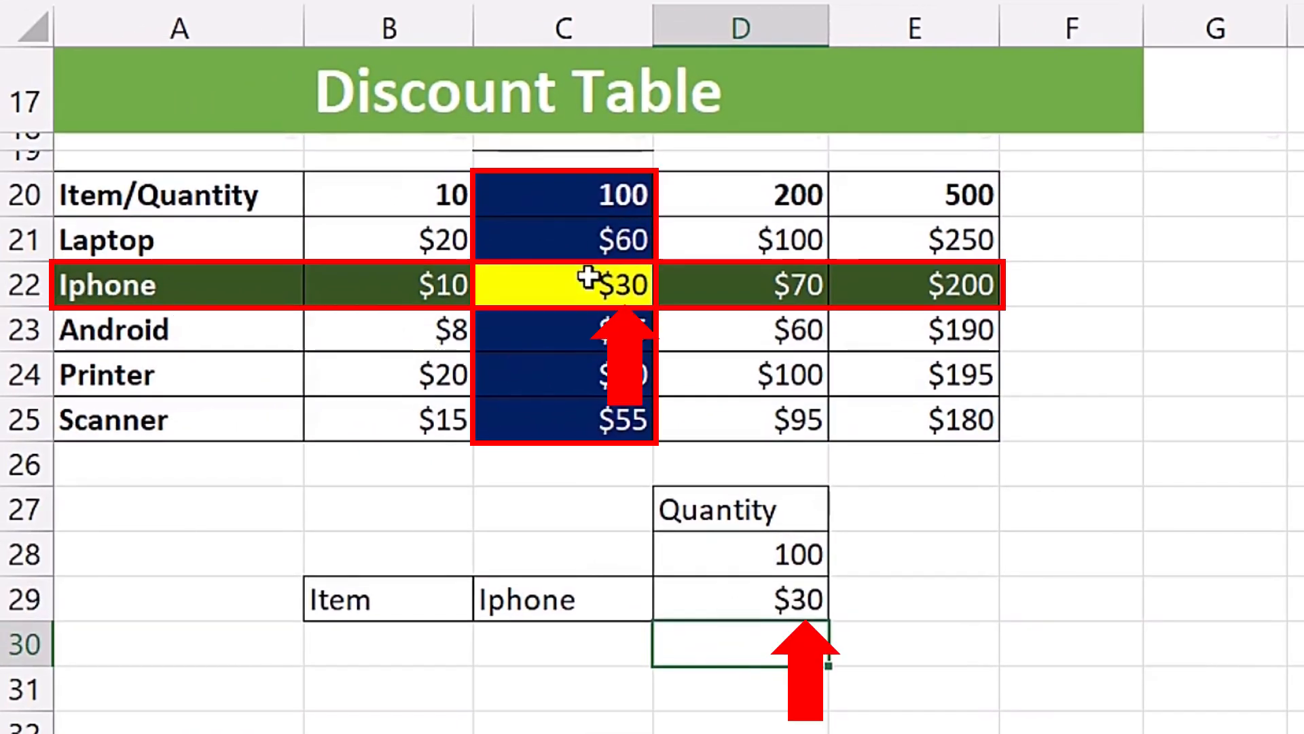
# - Test the discount lookup by setting the item in C29 to Printer
pyautogui.click(739, 611)
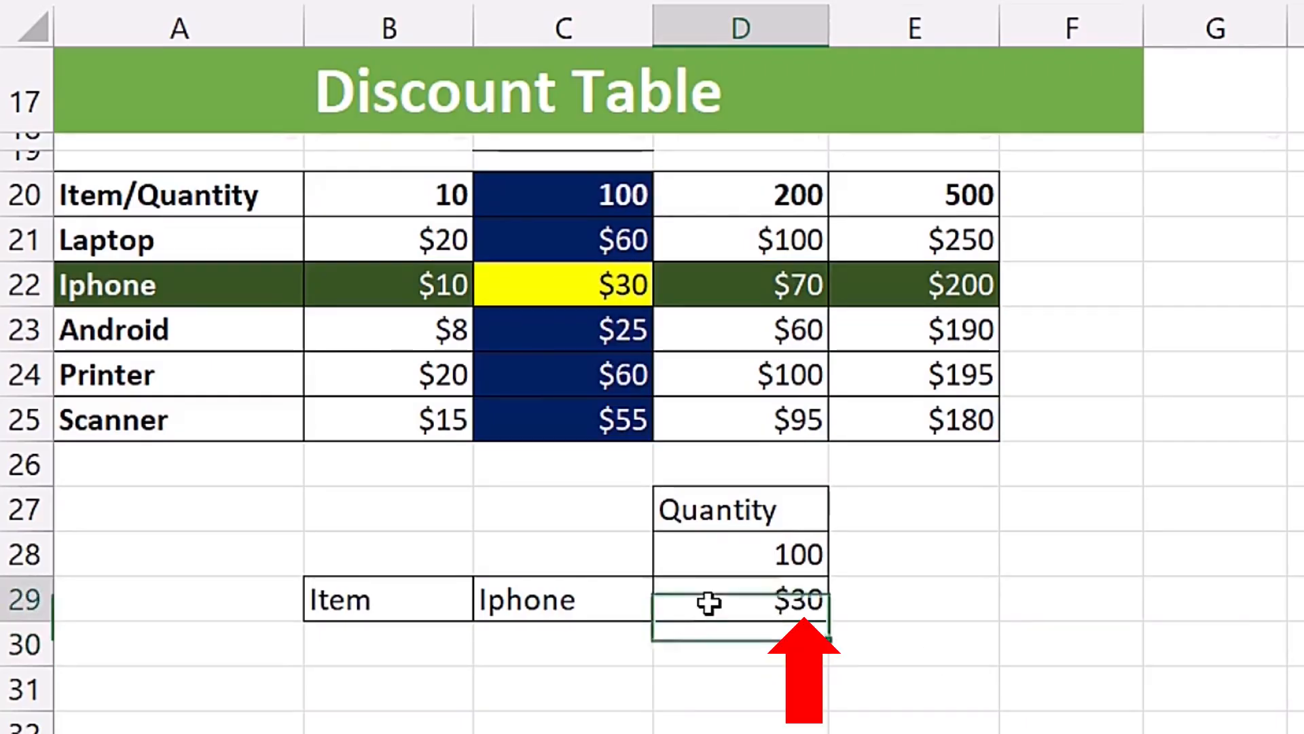
pyautogui.click(593, 608)
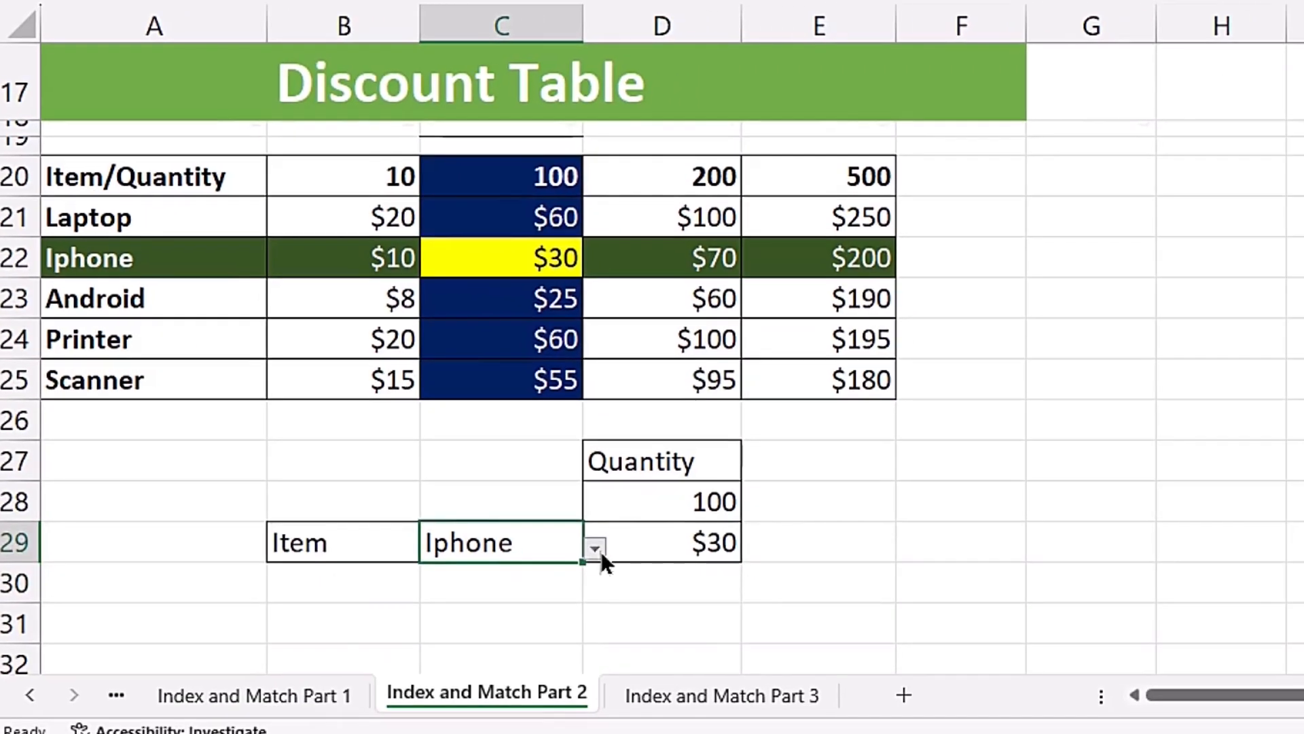
pyautogui.click(667, 604)
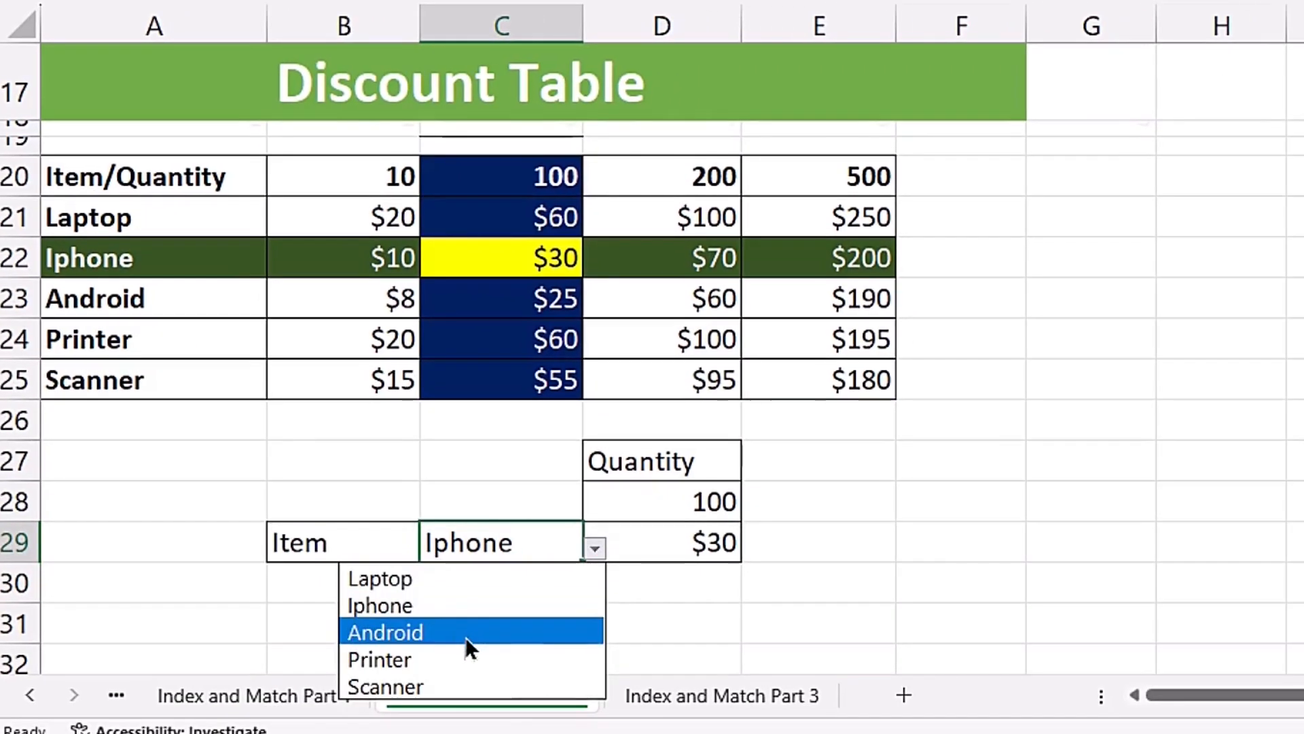
pyautogui.click(450, 660)
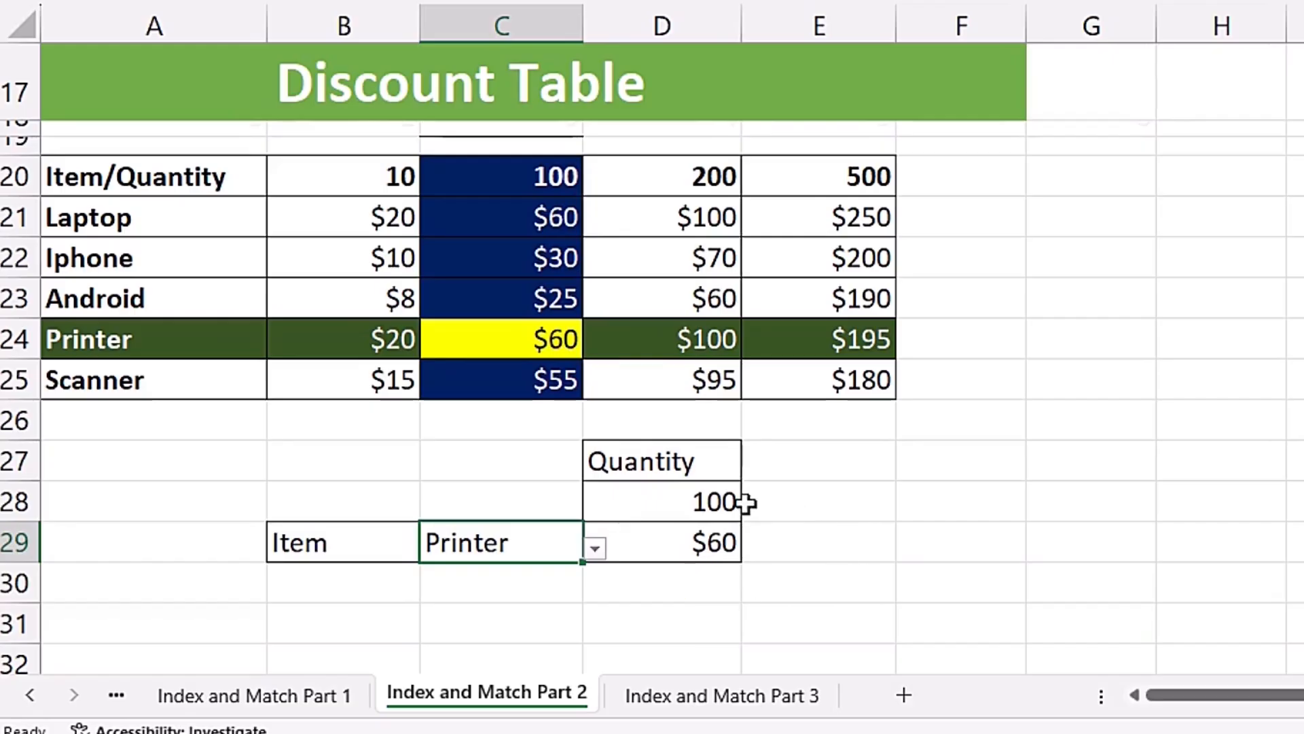
# - Test the discount lookup by setting the quantity in D28 to 200
pyautogui.click(699, 499)
pyautogui.press('BackSpace')
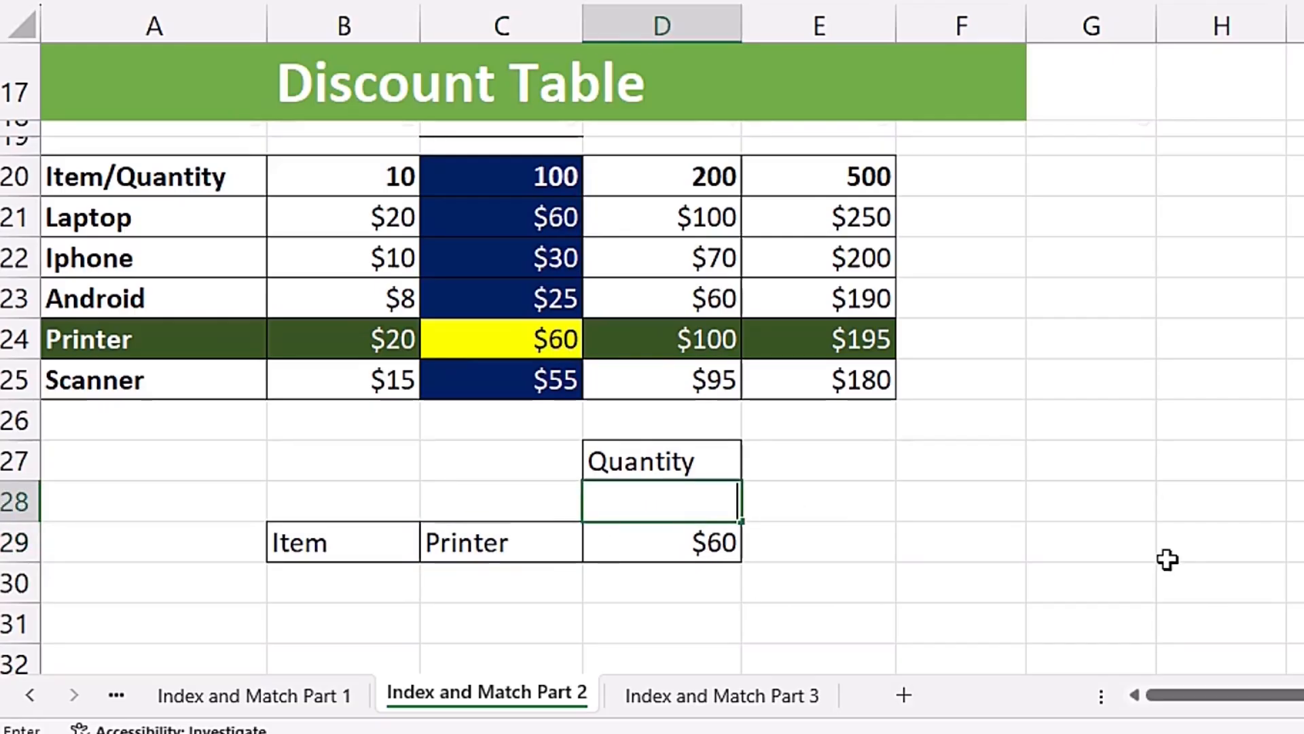
pyautogui.write('200')
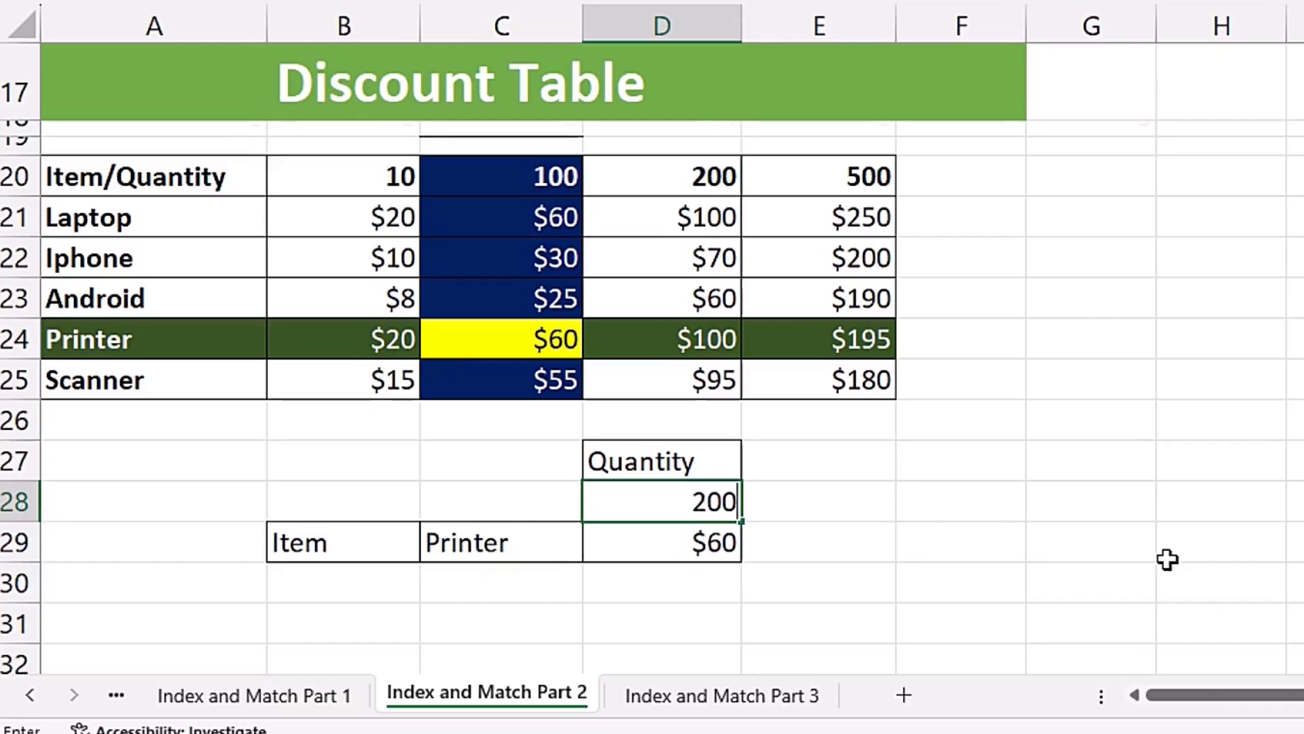
pyautogui.press('Return')
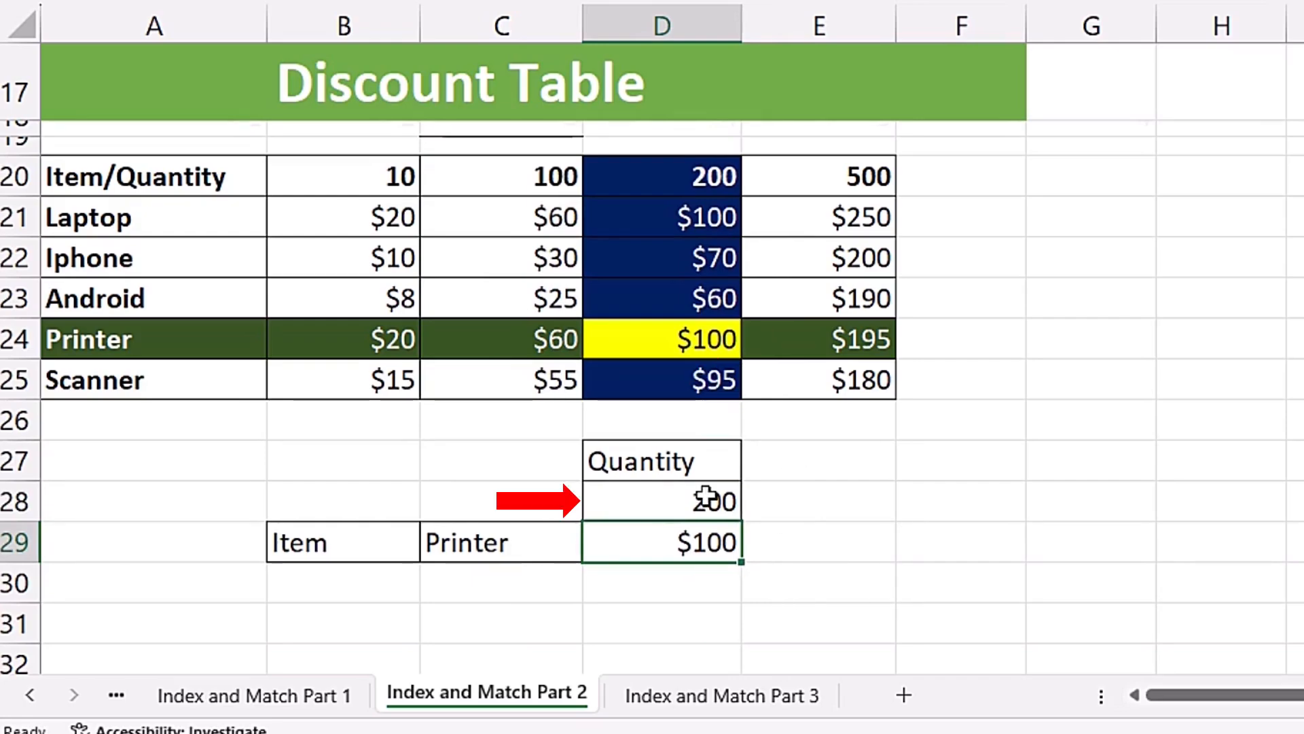
# - Test the approximate quantity match with in-between values in D28, entering 199 first and 50 second
pyautogui.click(652, 497)
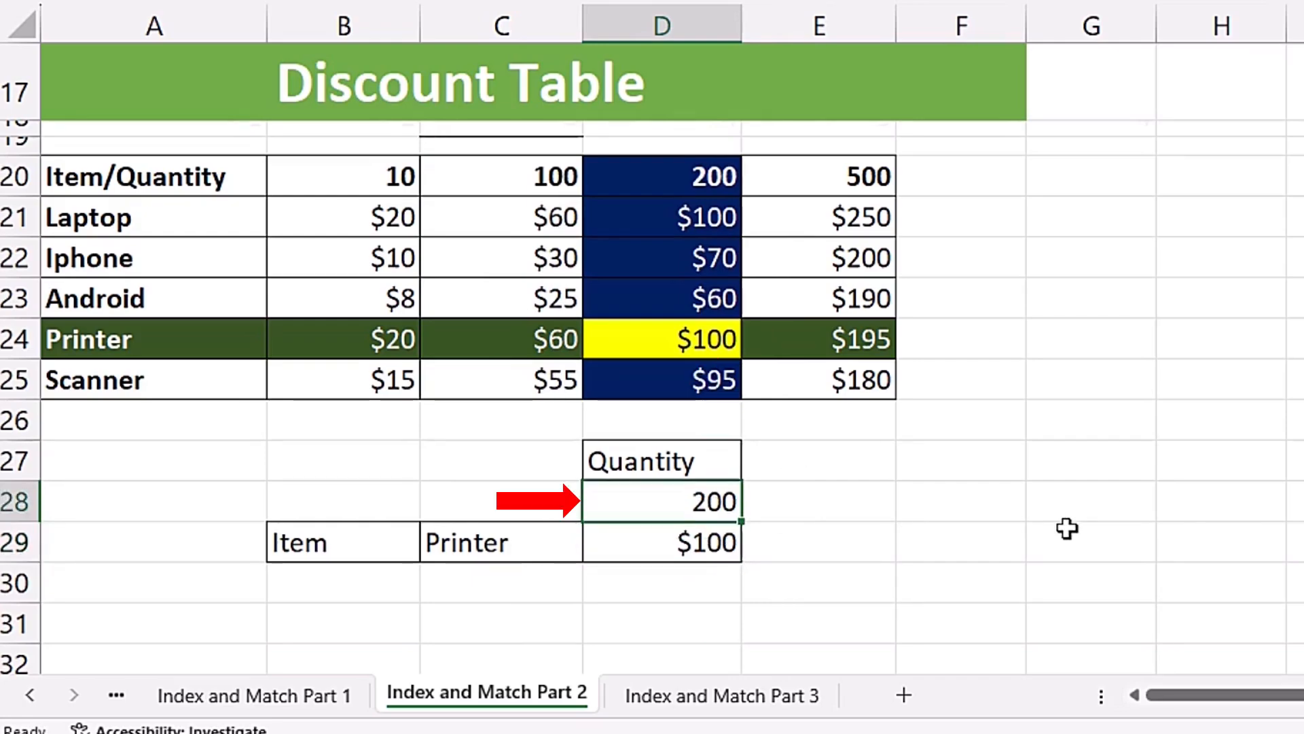
pyautogui.write('199')
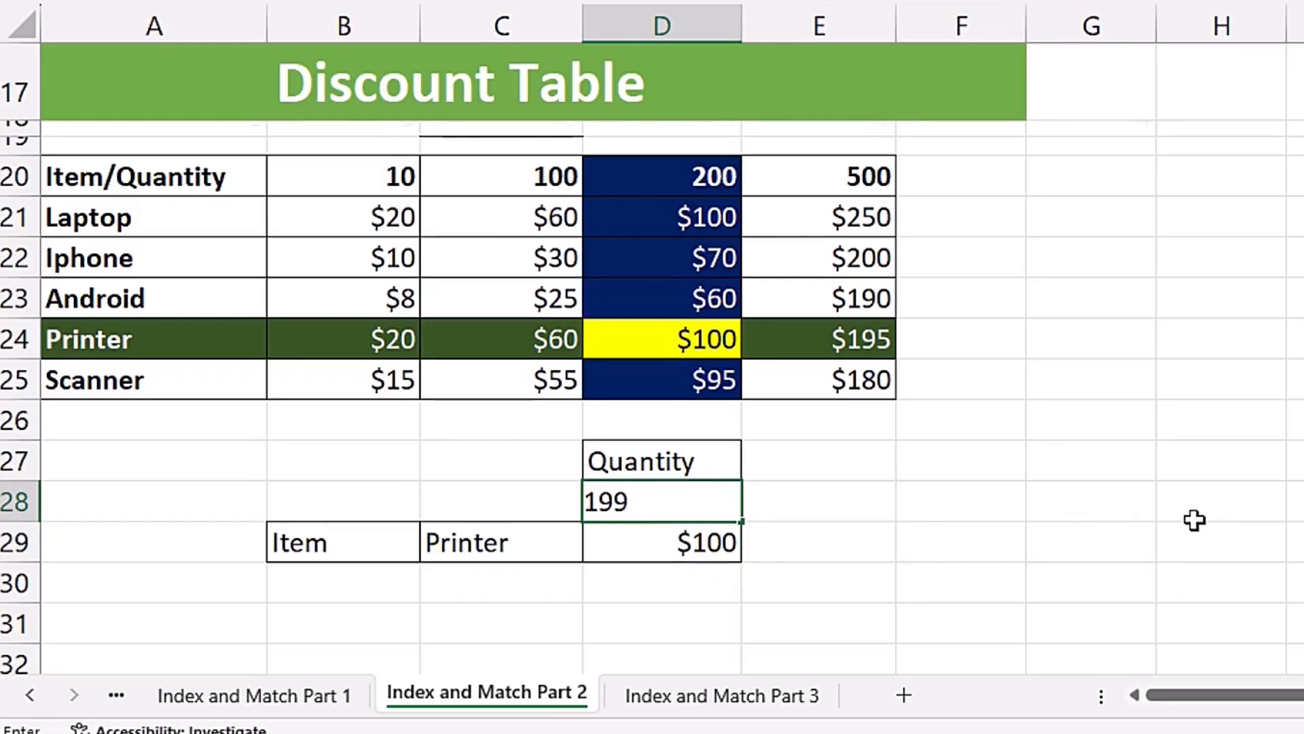
pyautogui.press('Return')
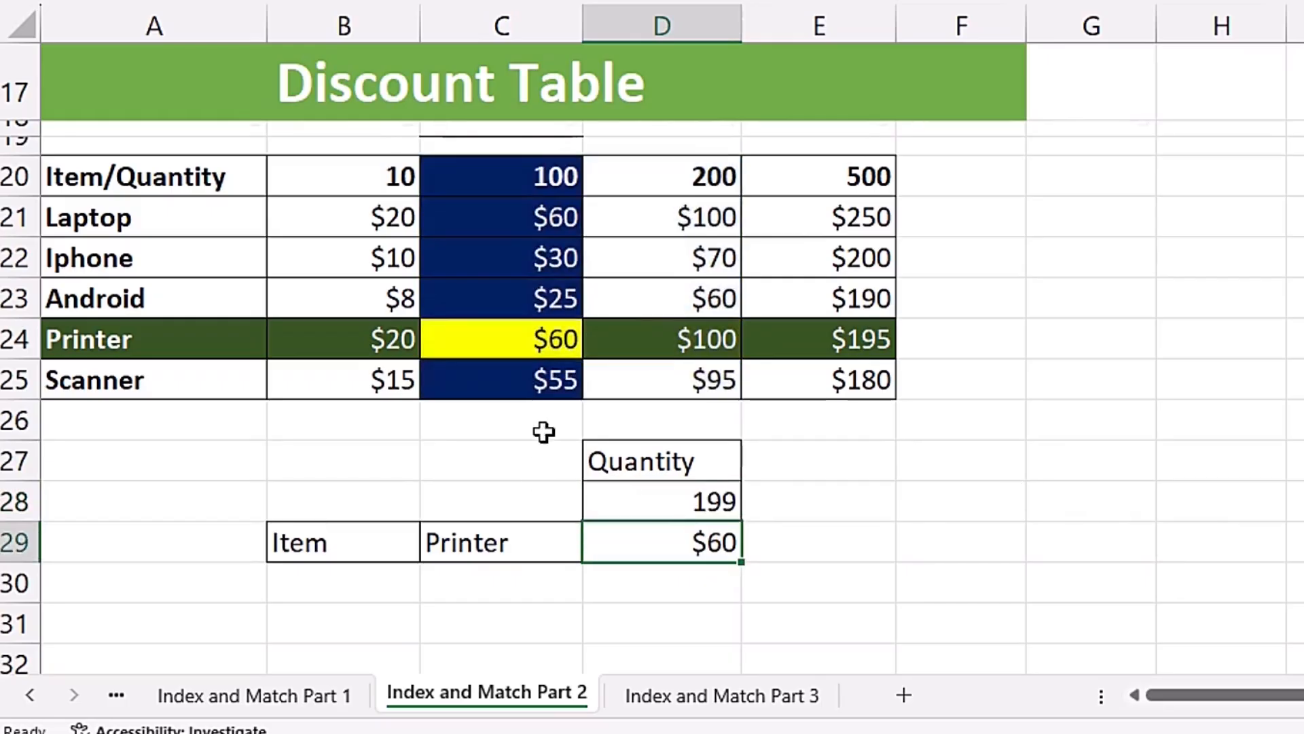
pyautogui.click(671, 493)
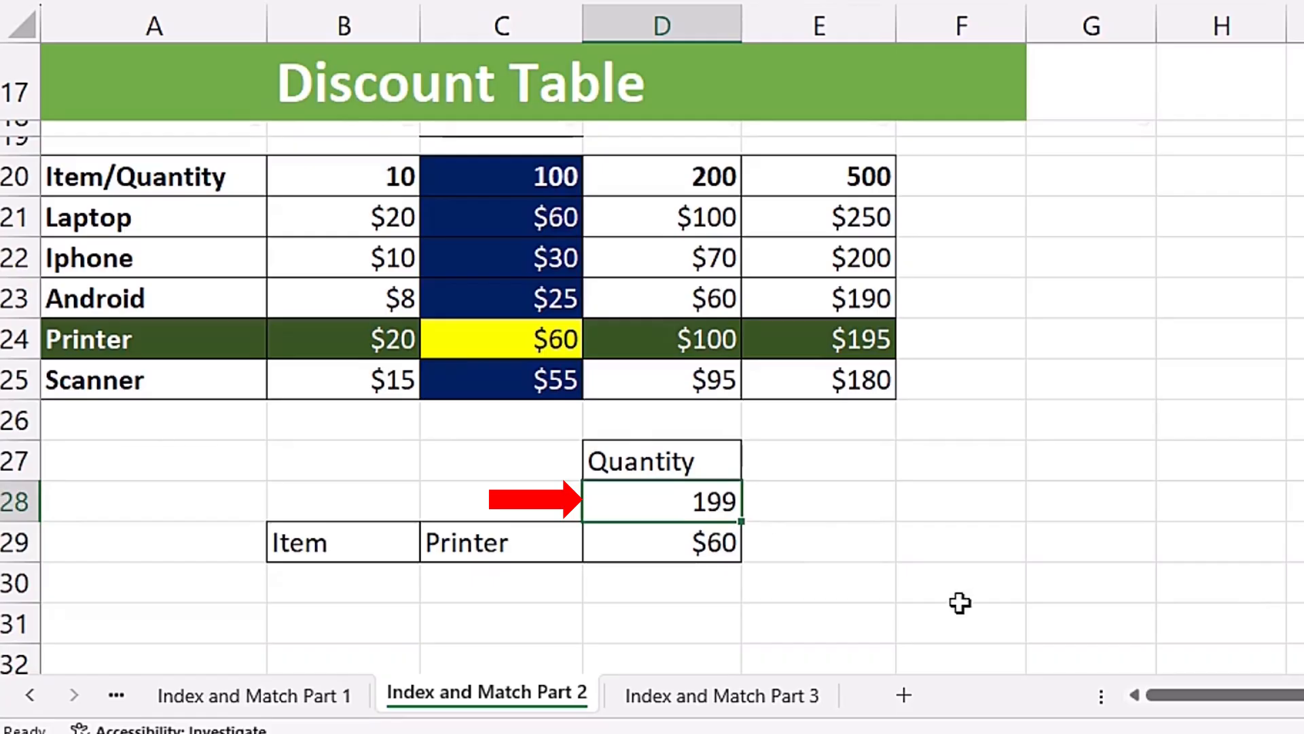
pyautogui.write('50')
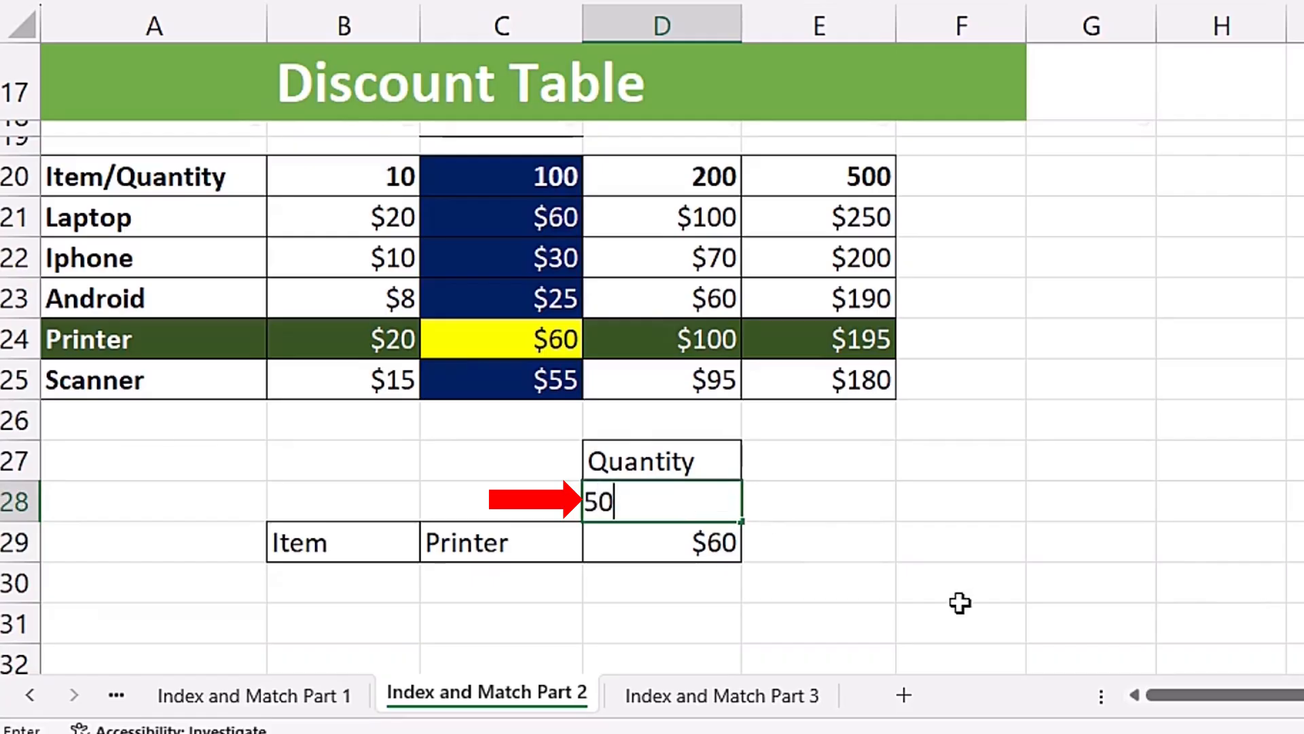
pyautogui.press('Return')
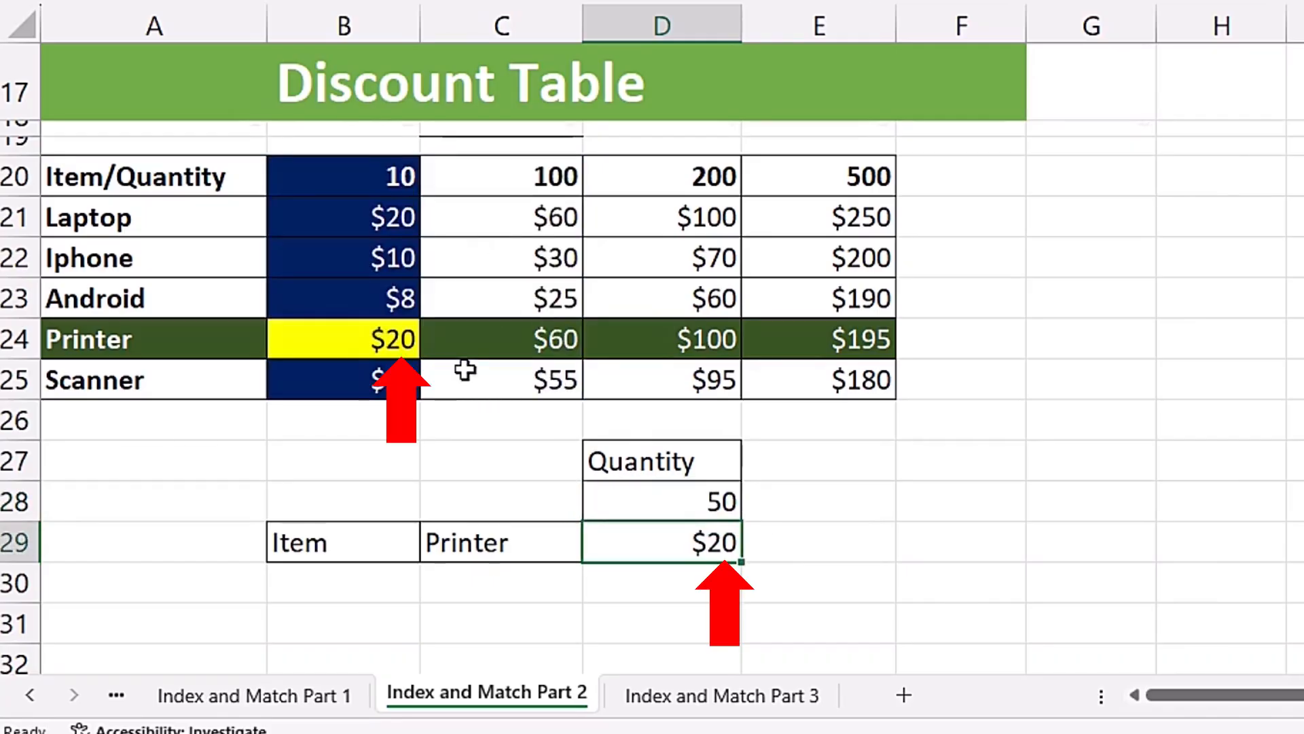
# - Test the discount lookup with the item in C29 set to Laptop and the quantity in D28 set to 1000
pyautogui.click(573, 549)
pyautogui.click(594, 548)
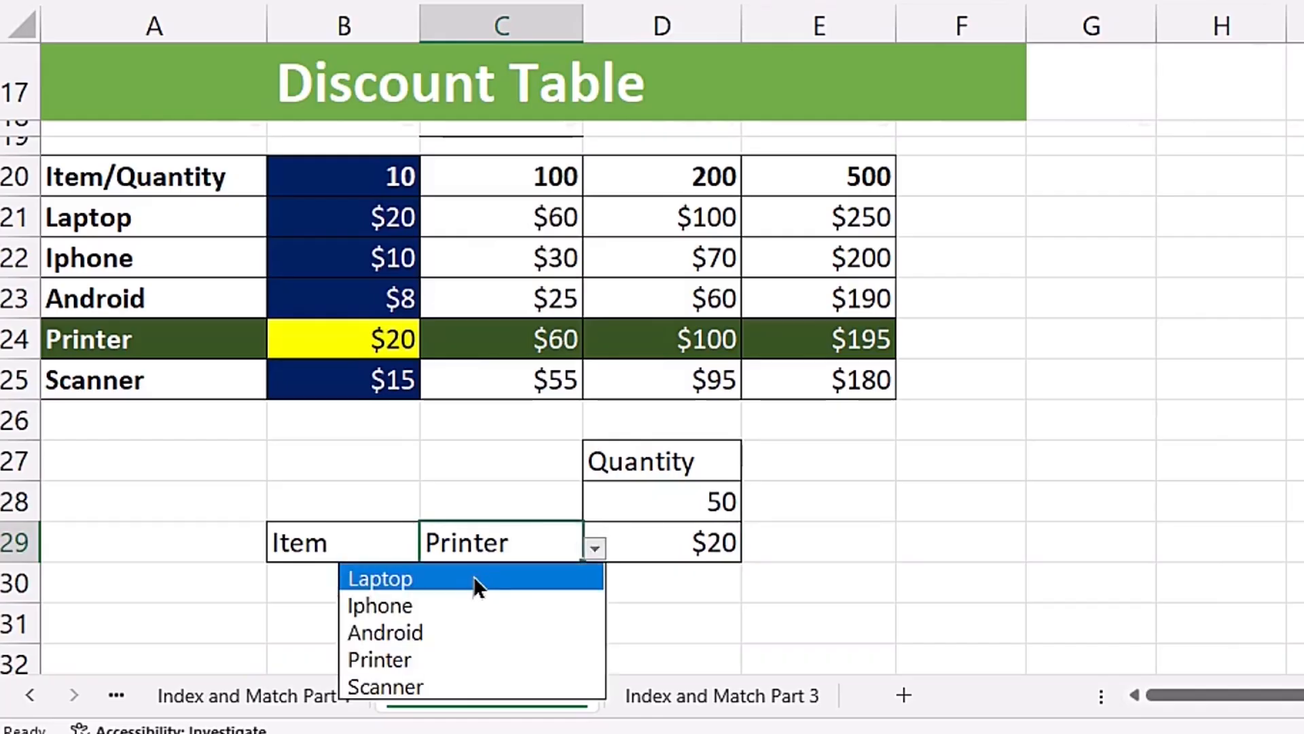
pyautogui.click(474, 577)
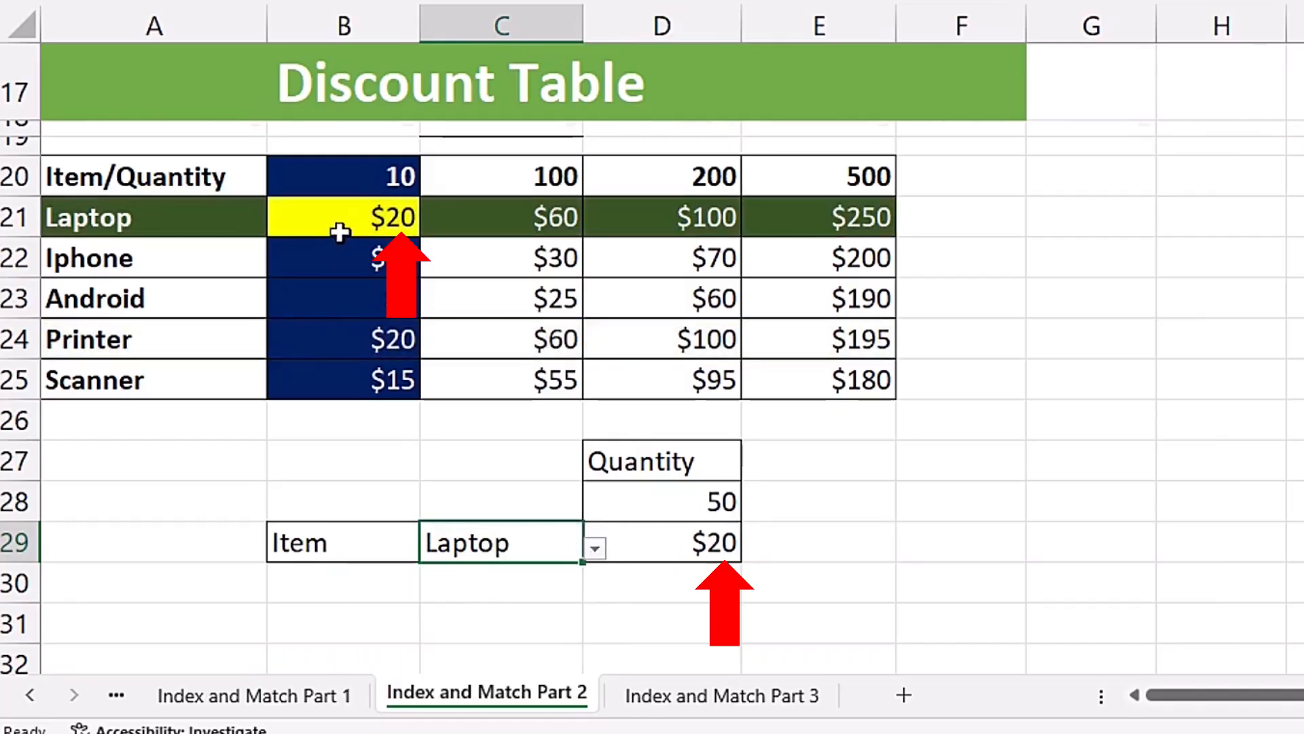
pyautogui.click(663, 504)
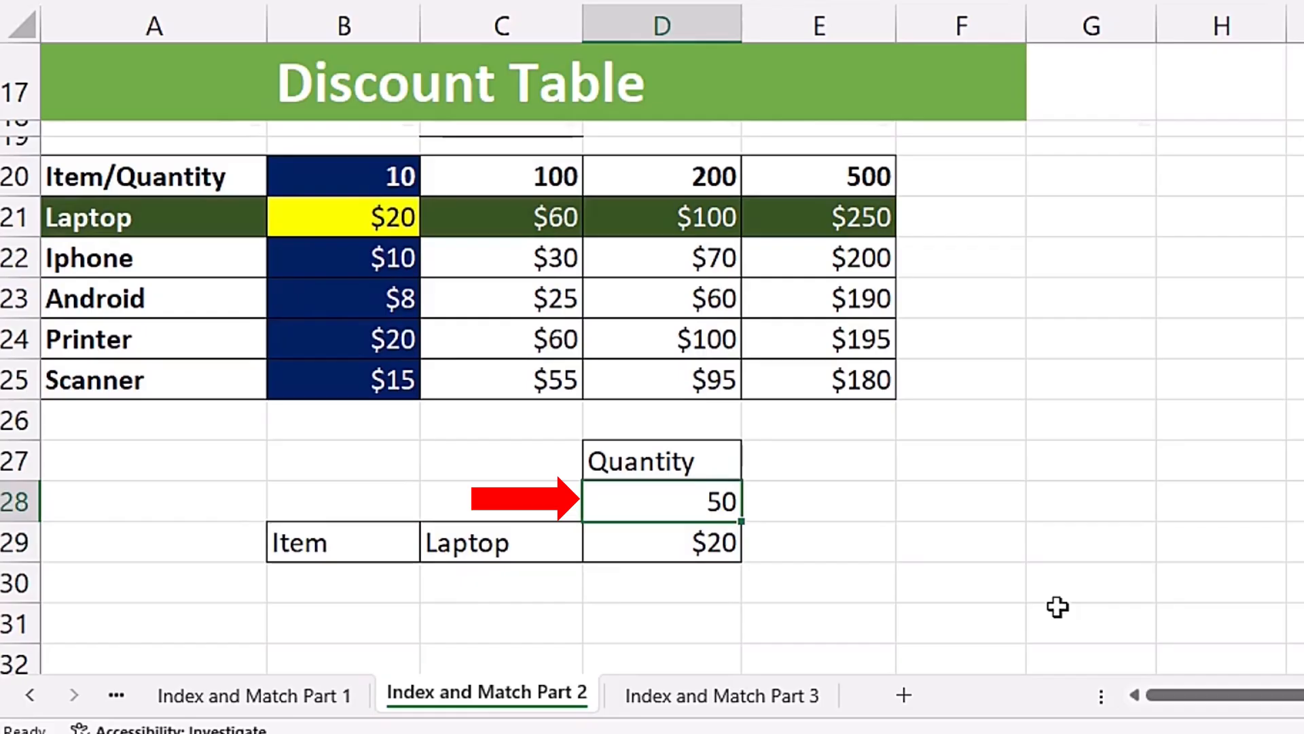
pyautogui.write('1000')
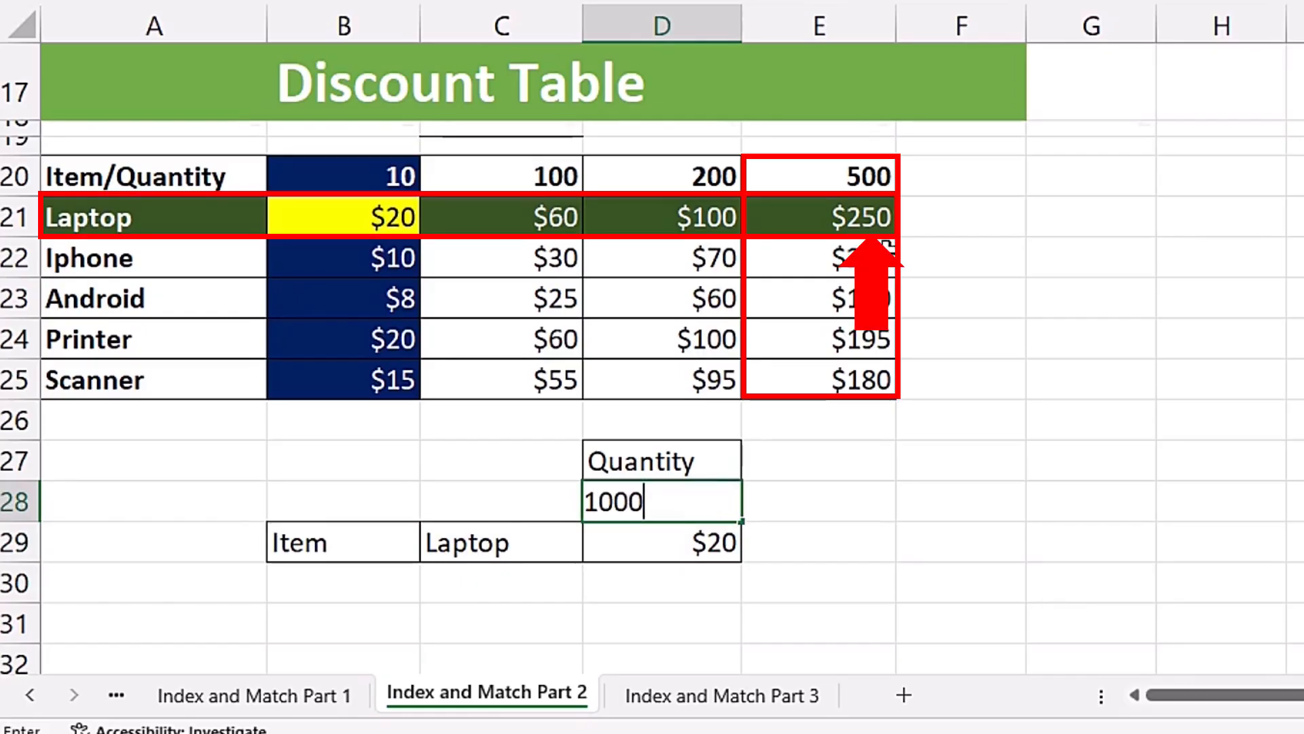
pyautogui.press('Return')
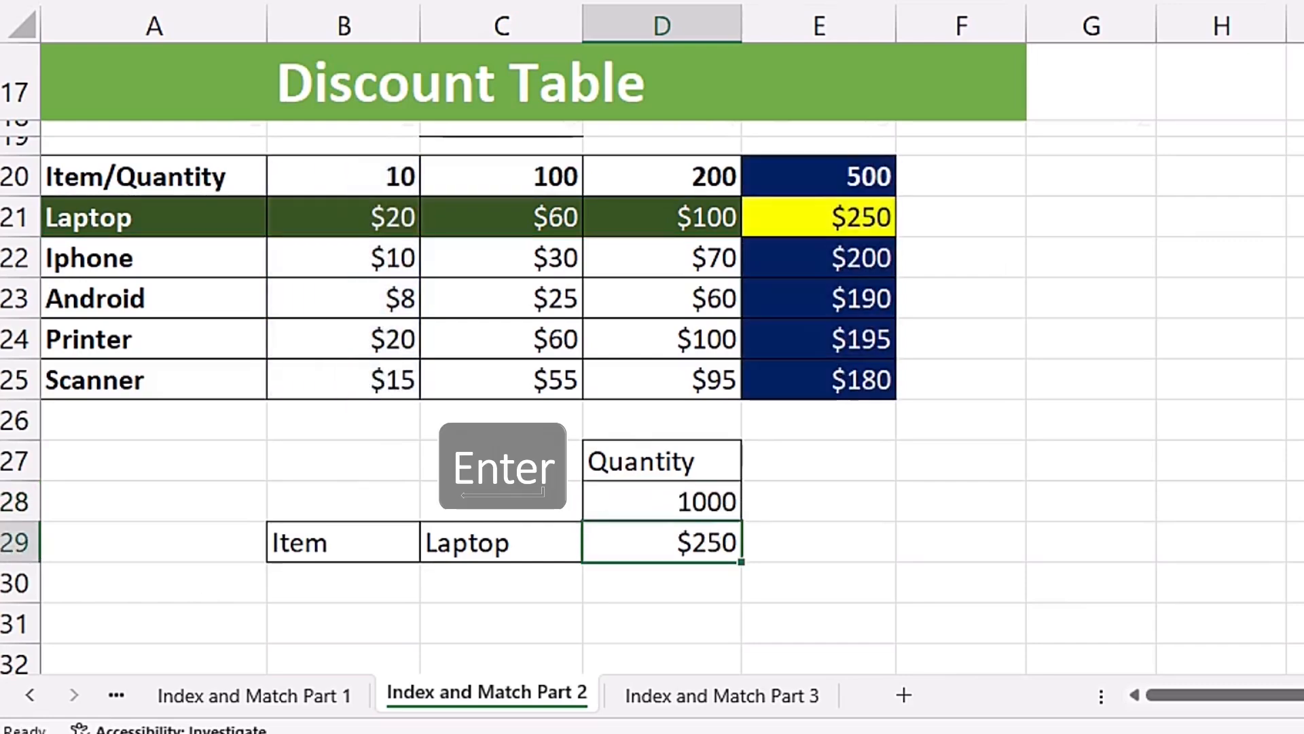